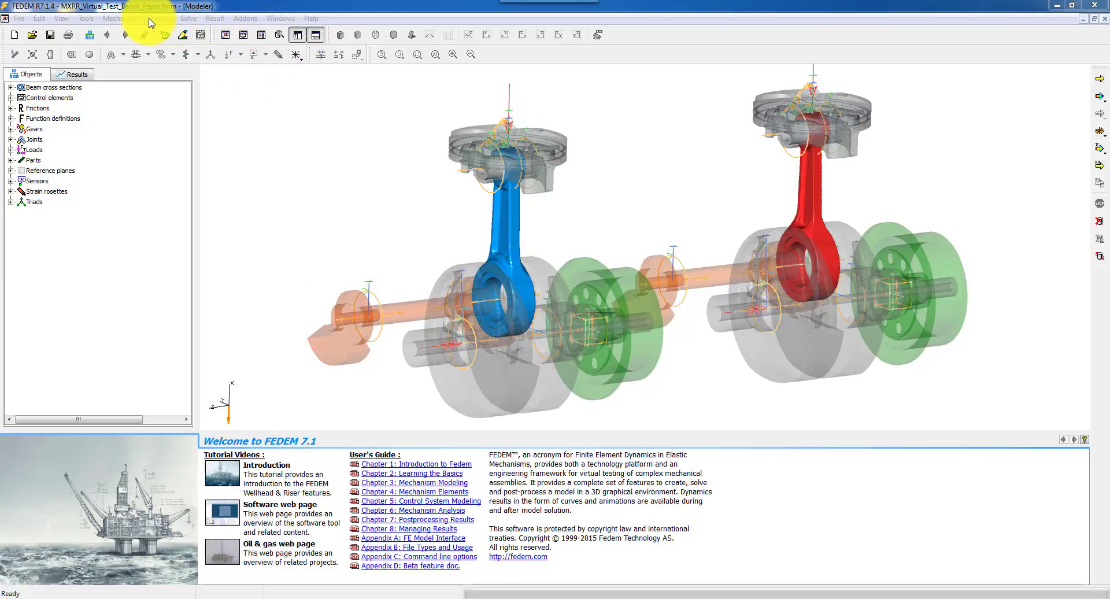
left_click(117, 18)
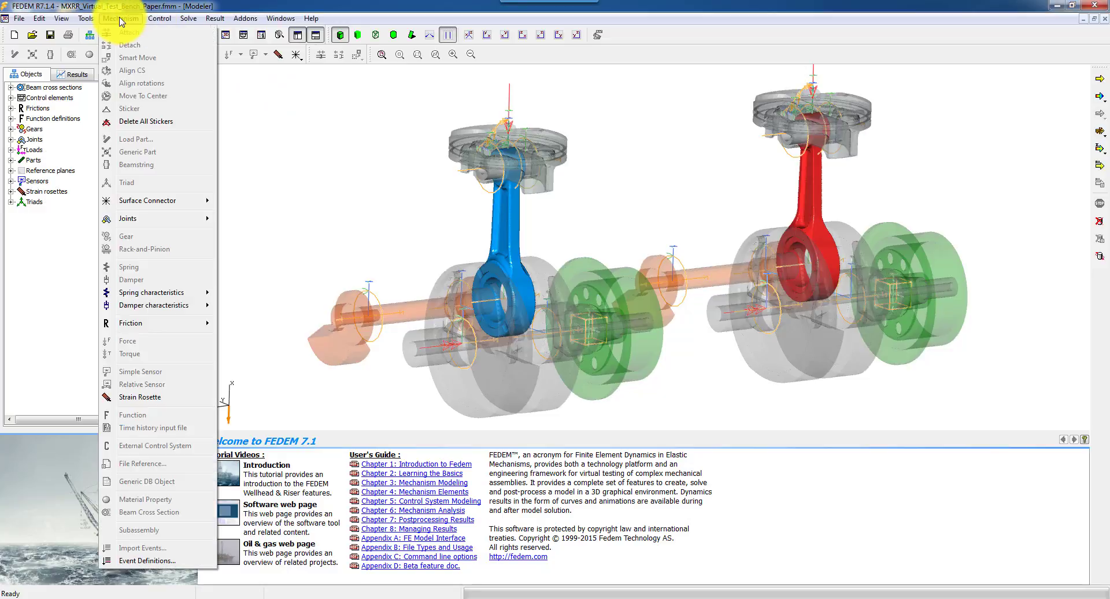
mouse_move(155, 23)
mouse_move(189, 23)
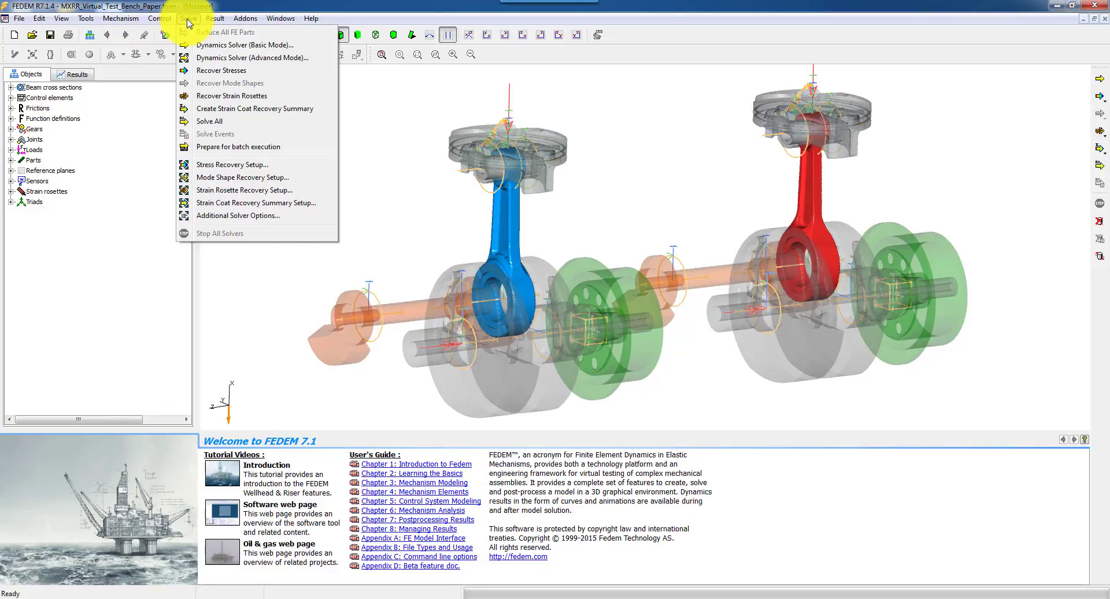
mouse_move(225, 23)
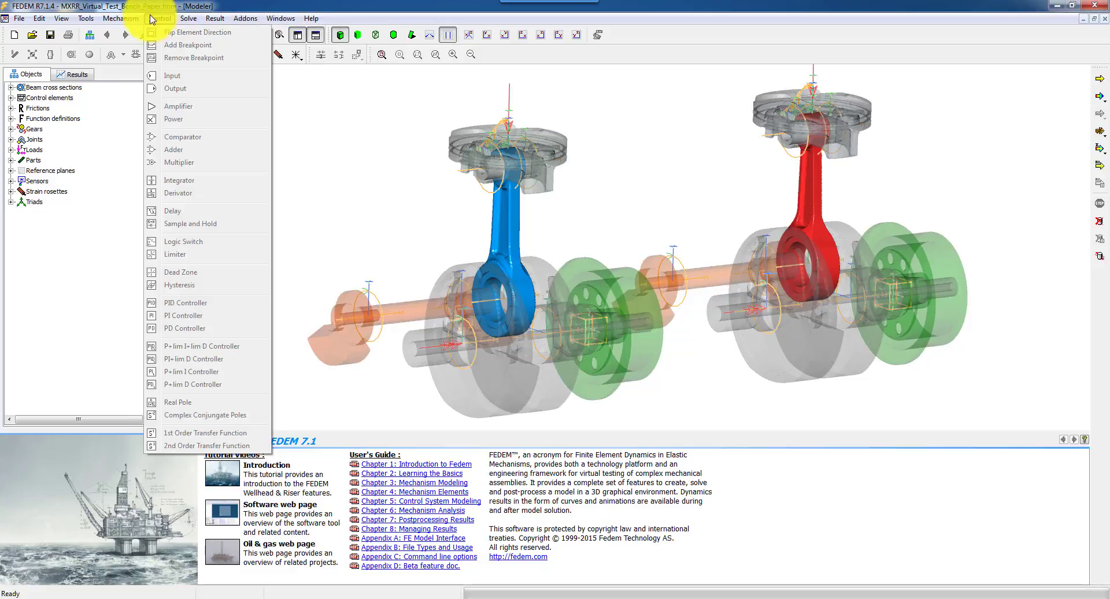
mouse_move(20, 22)
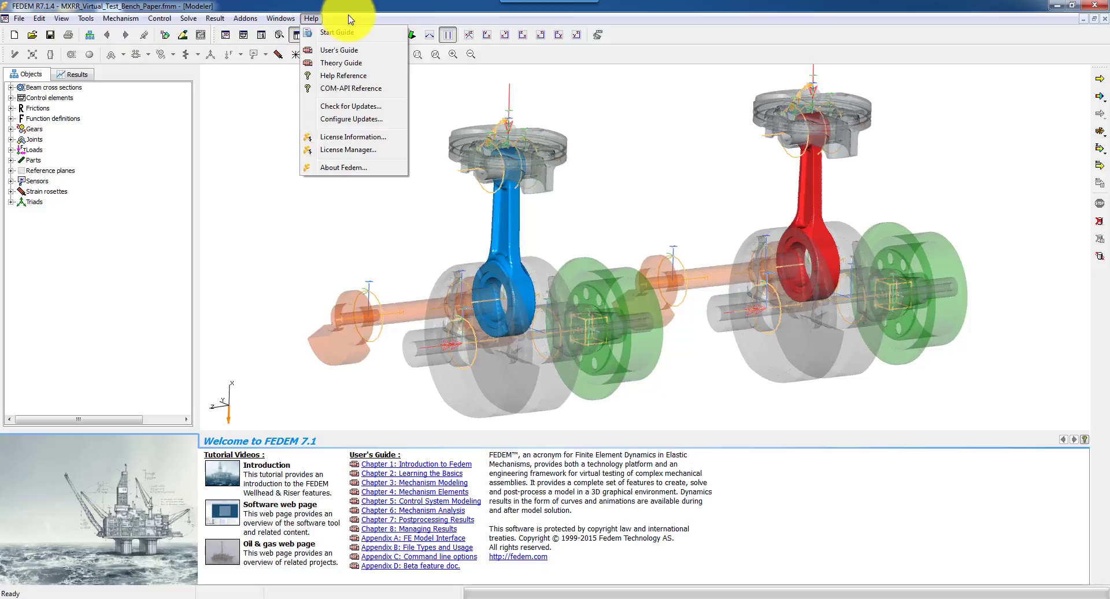
left_click(296, 23)
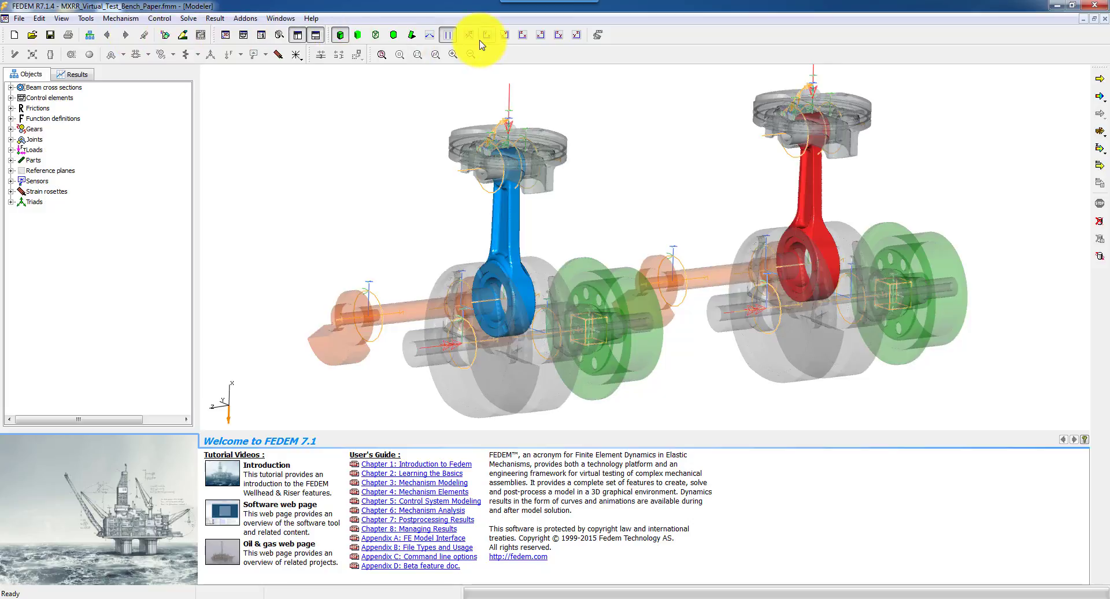
mouse_move(373, 57)
left_mouse_down()
mouse_move(388, 55)
mouse_move(376, 56)
left_mouse_up()
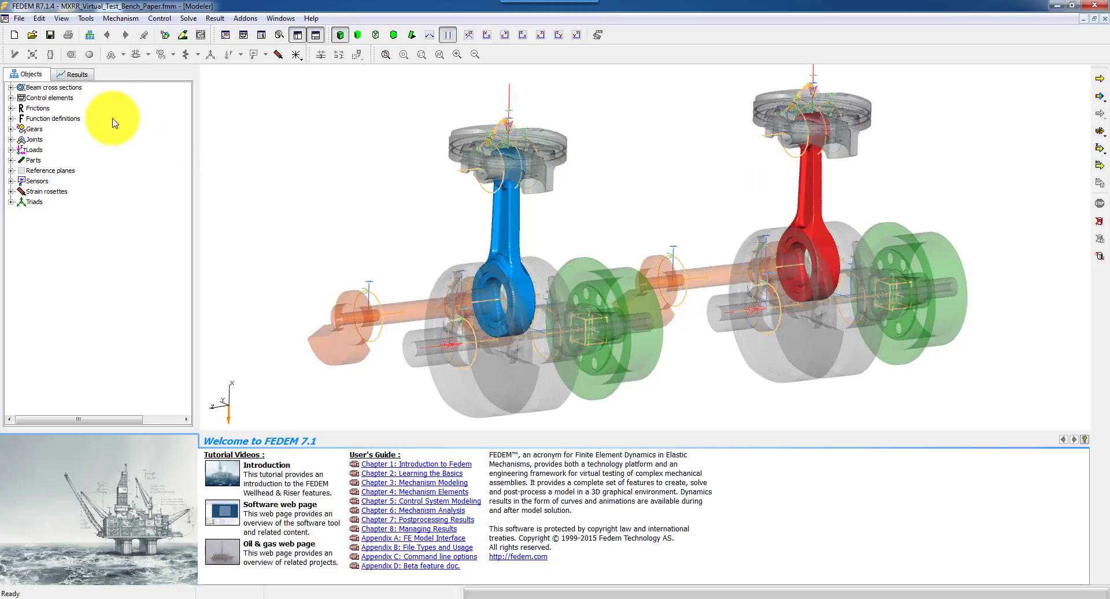
Compare the model's results tree with its objects tree and examine which types of control elements the model contains.
left_click(74, 76)
left_click(34, 75)
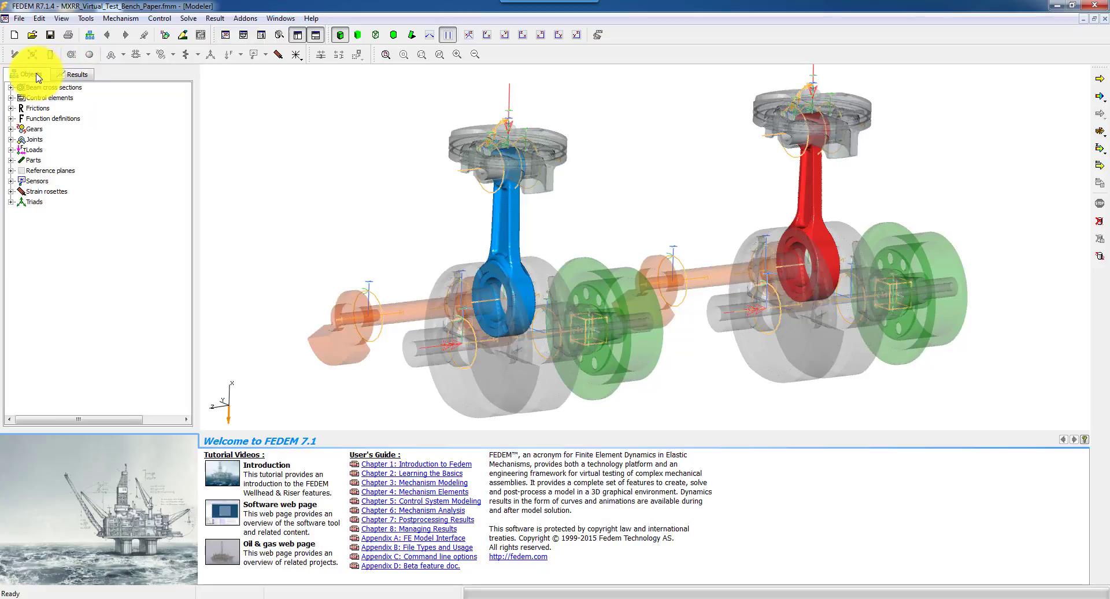
left_click(81, 76)
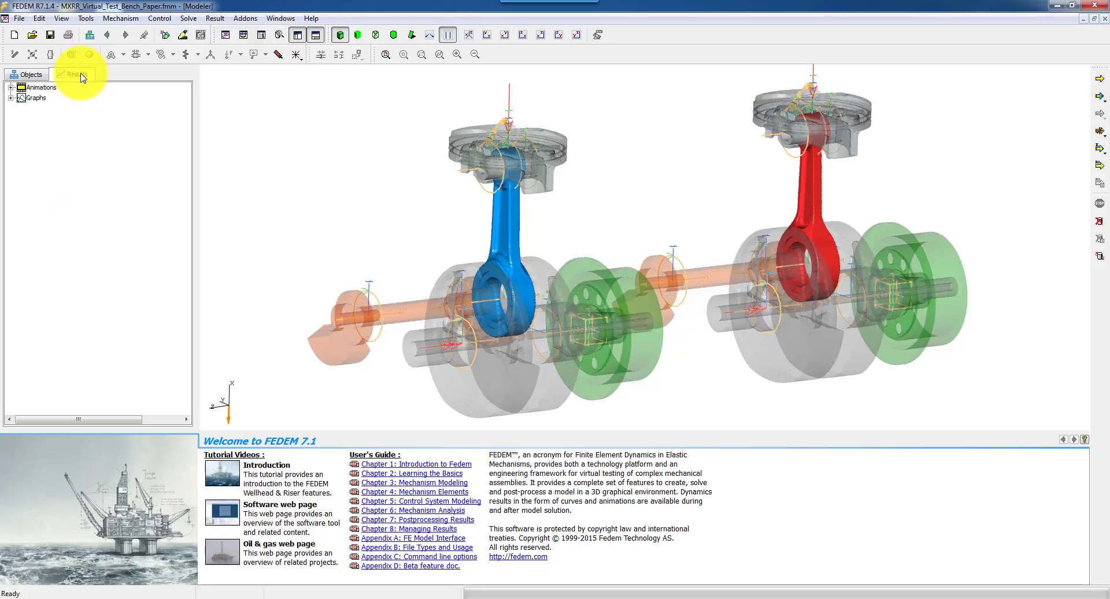
left_click(36, 75)
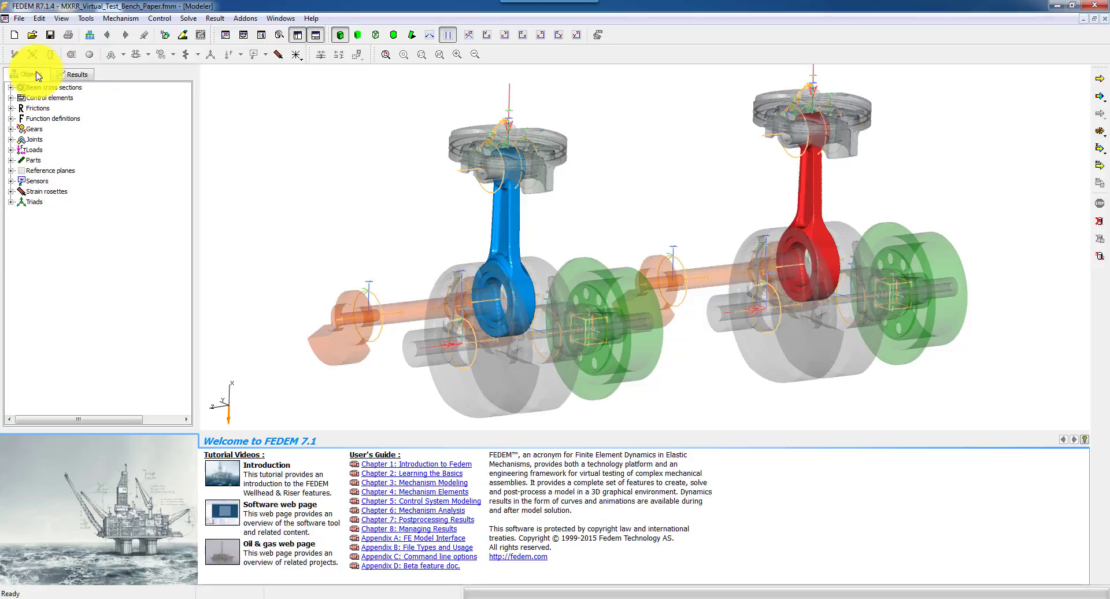
left_click(11, 99)
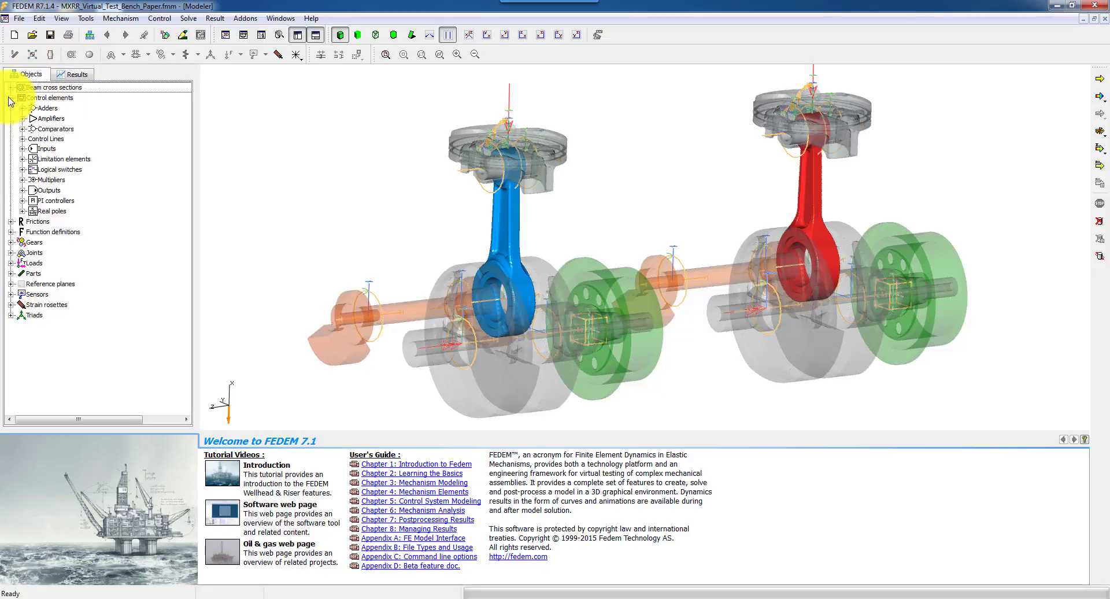
left_click(12, 98)
left_click(11, 99)
left_click(11, 98)
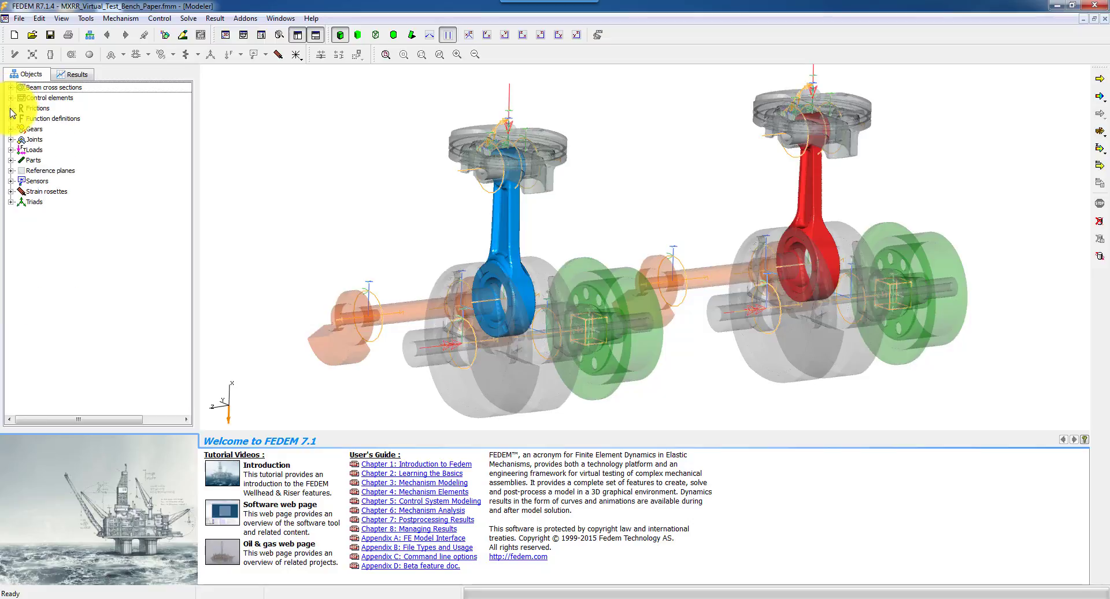
Examine the friction and function definition categories, then view the rotational damper function "Dyno Damping / Drag (31.5Nm at 9000 rpm)".
left_click(11, 109)
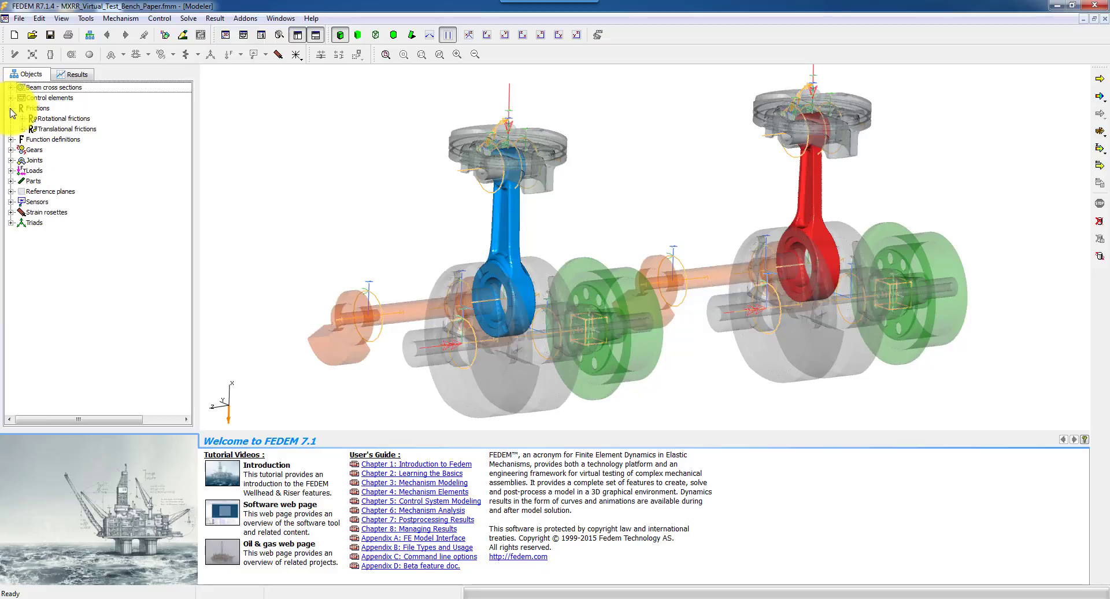
left_click(11, 139)
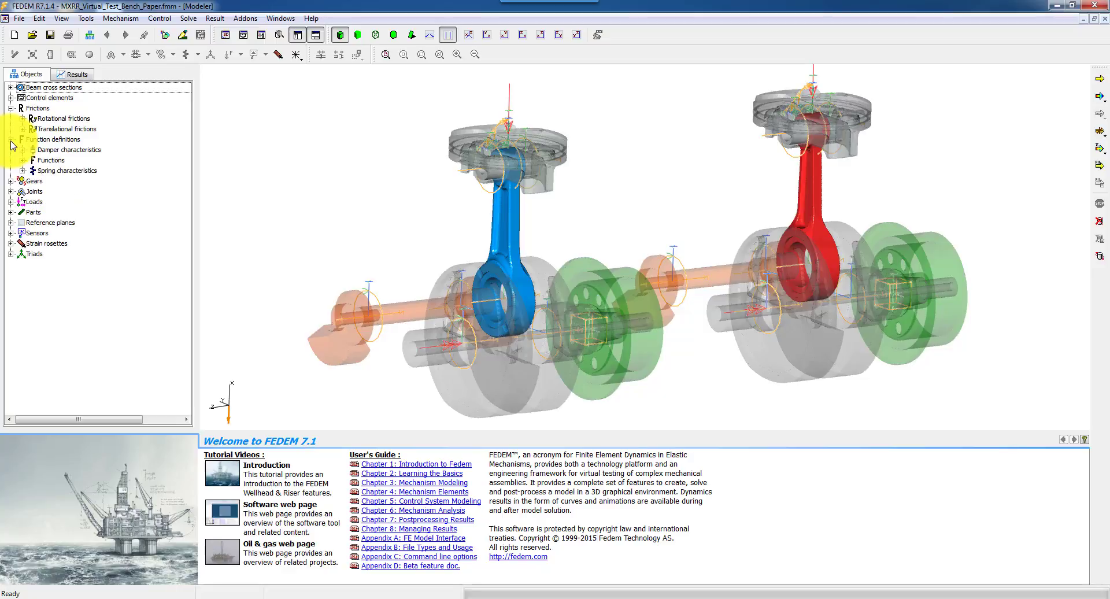
left_click(10, 139)
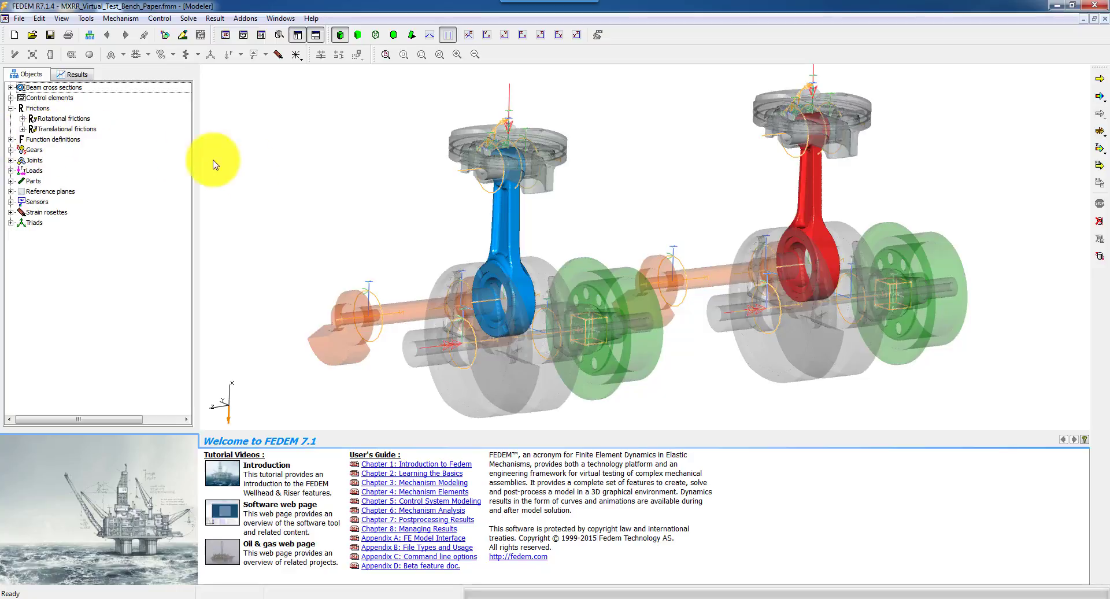
left_click(10, 140)
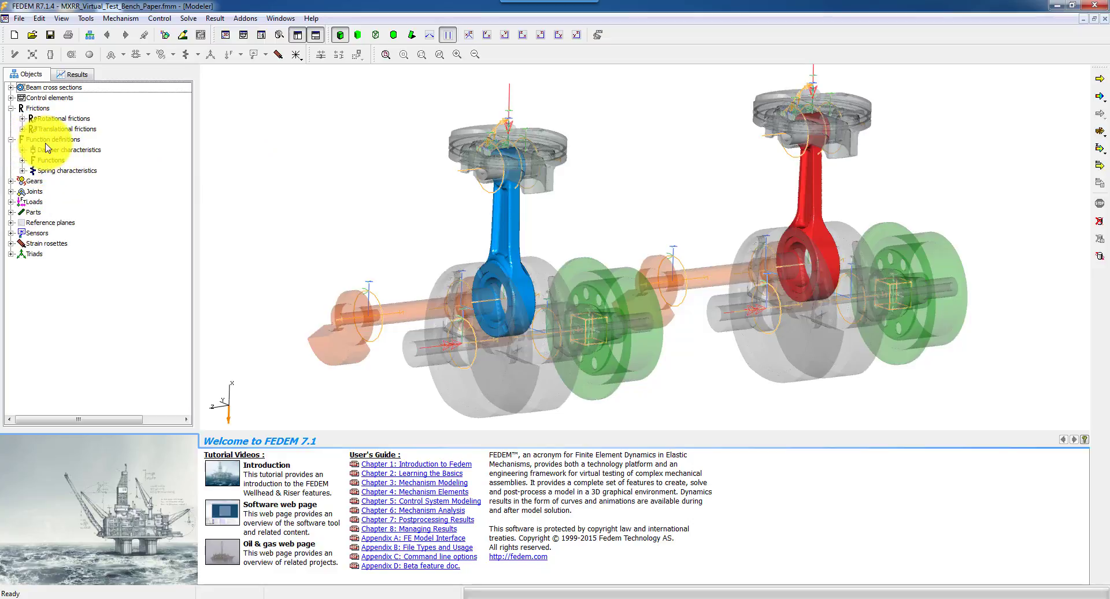
left_click(32, 140)
left_click(23, 149)
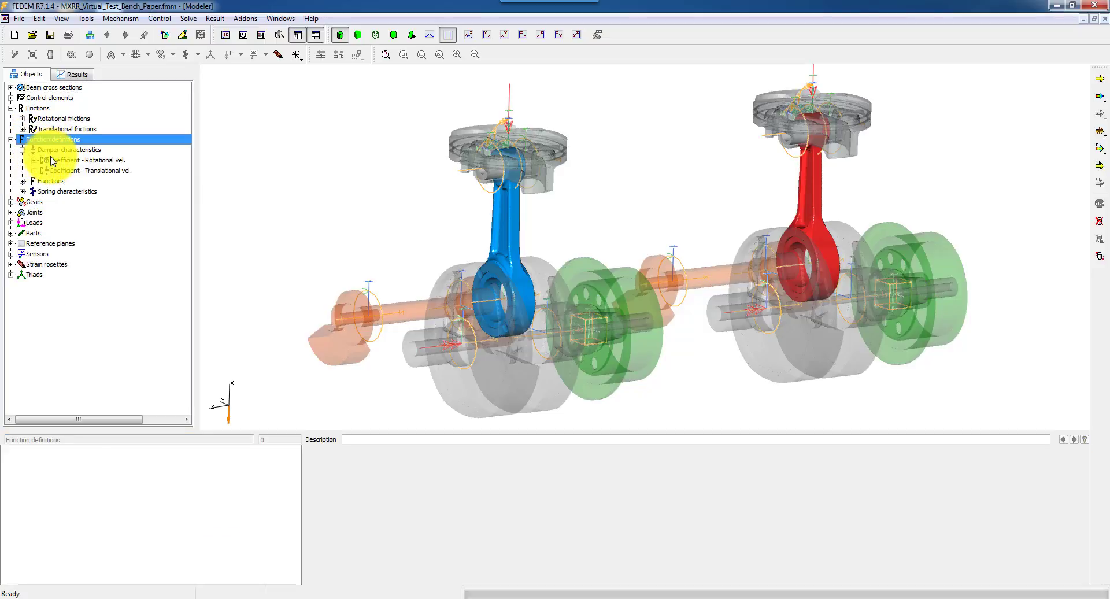
left_click(44, 160)
left_click(34, 160)
left_click(72, 179)
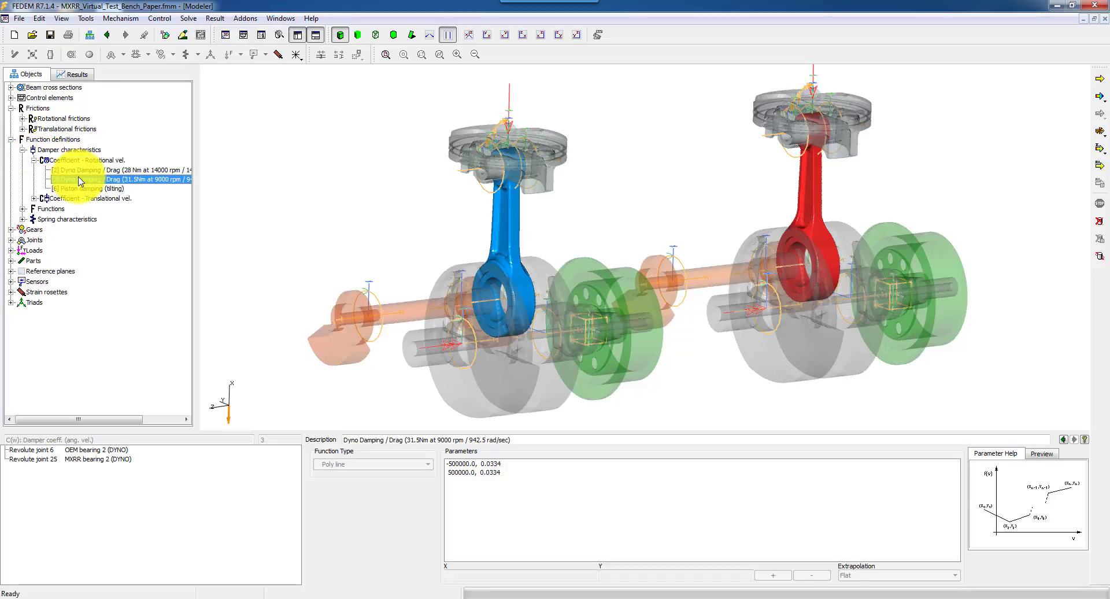
Inspect the blue connecting rod's structural damping, origin, reduction options and advanced part properties.
left_click(500, 194)
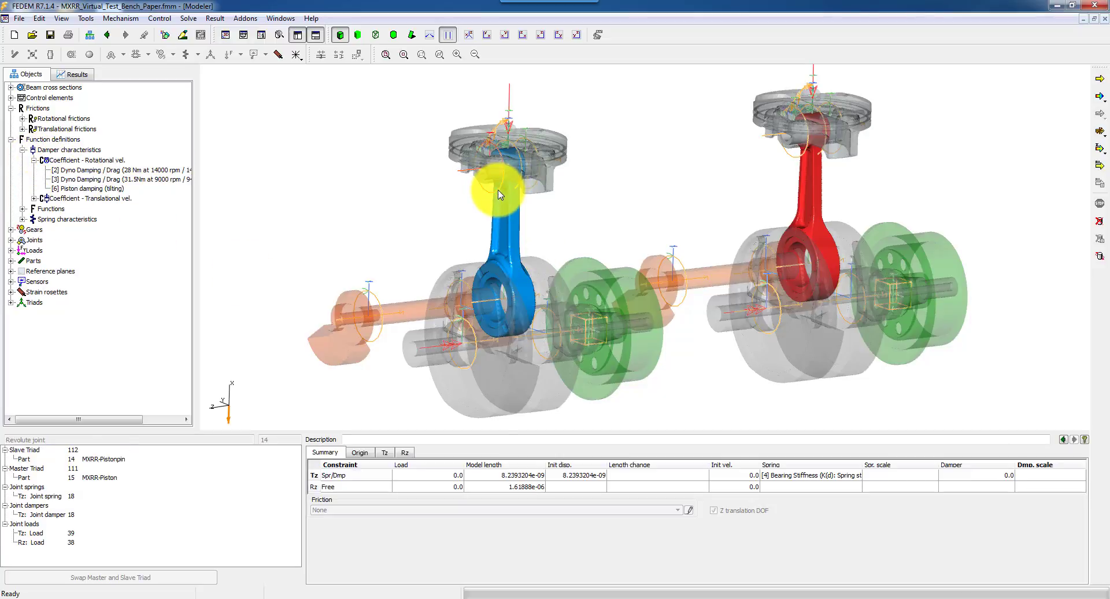
left_click(513, 224)
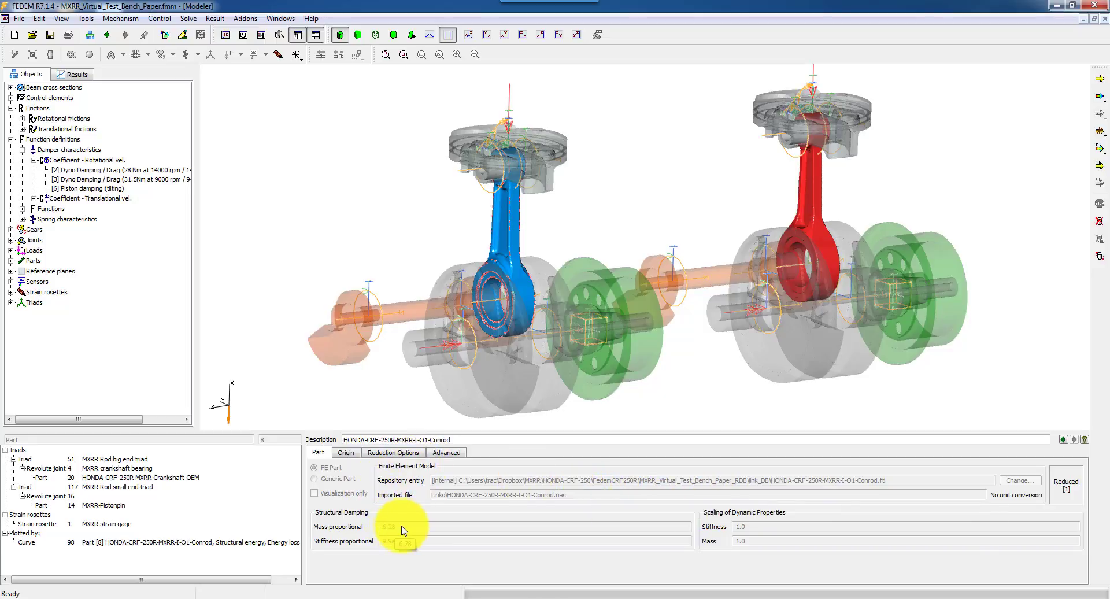
left_click_drag(383, 541, 416, 543)
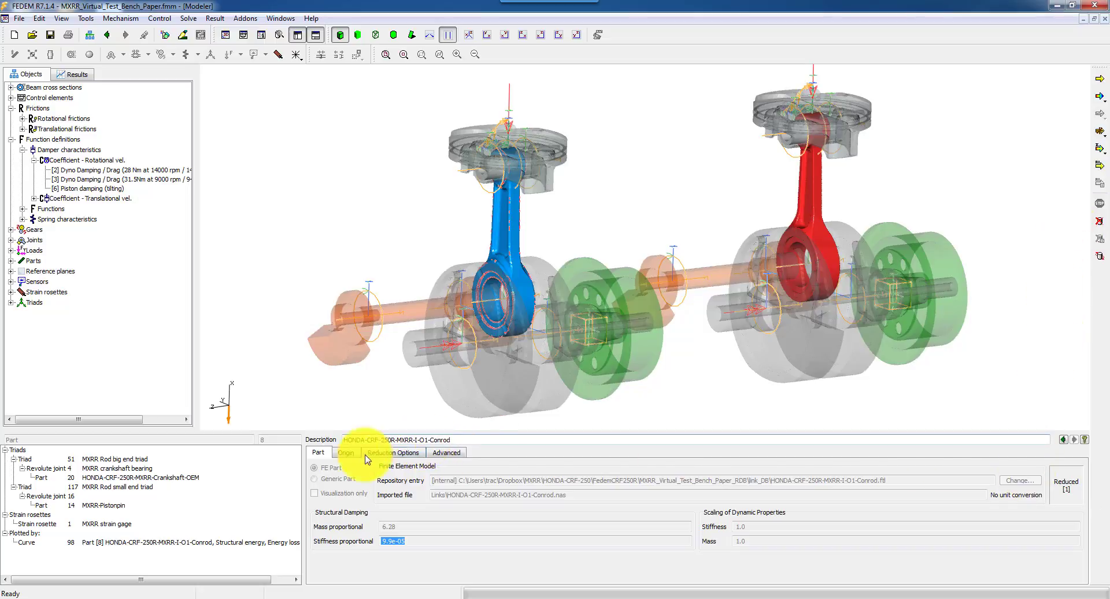
left_click(348, 454)
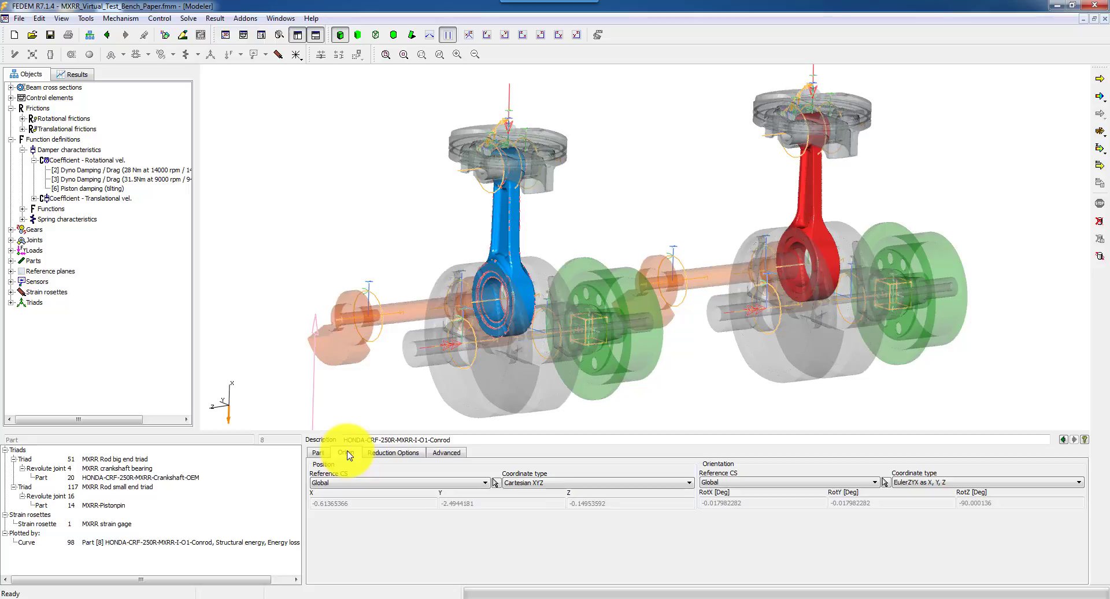
left_click(381, 454)
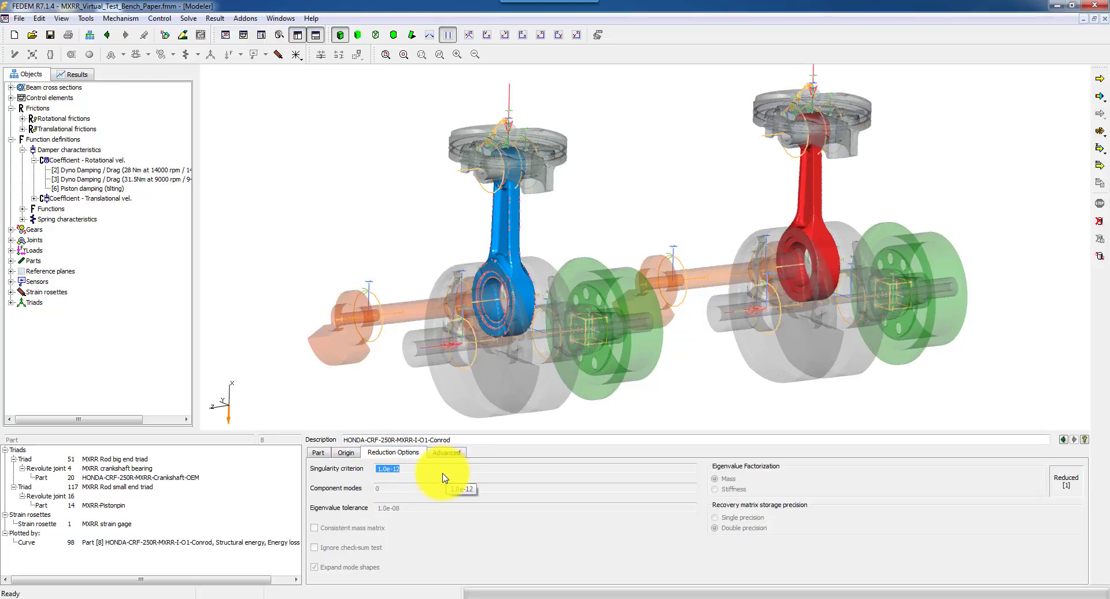
left_click(443, 453)
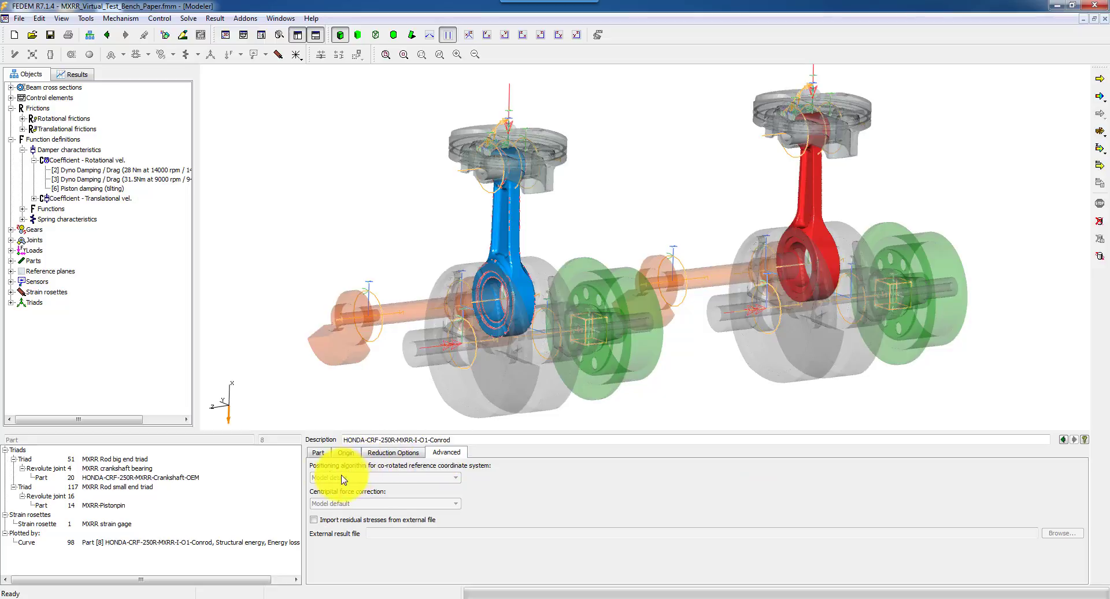
left_click(317, 454)
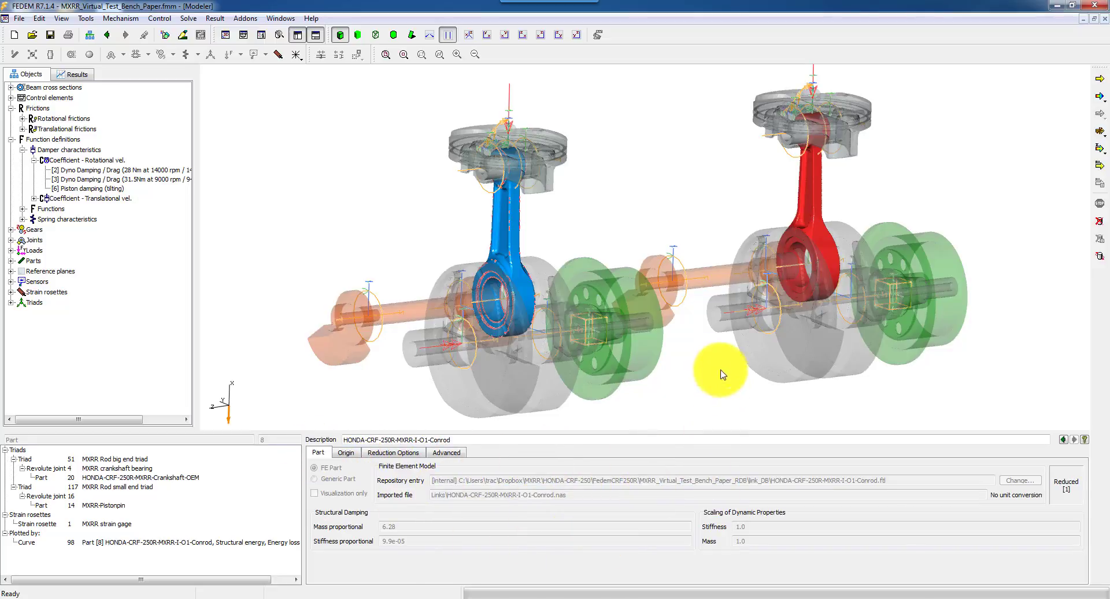
Inspect the Tz and Rz constraint settings of the revolute joint between the OEM piston pin and piston.
left_click(796, 161)
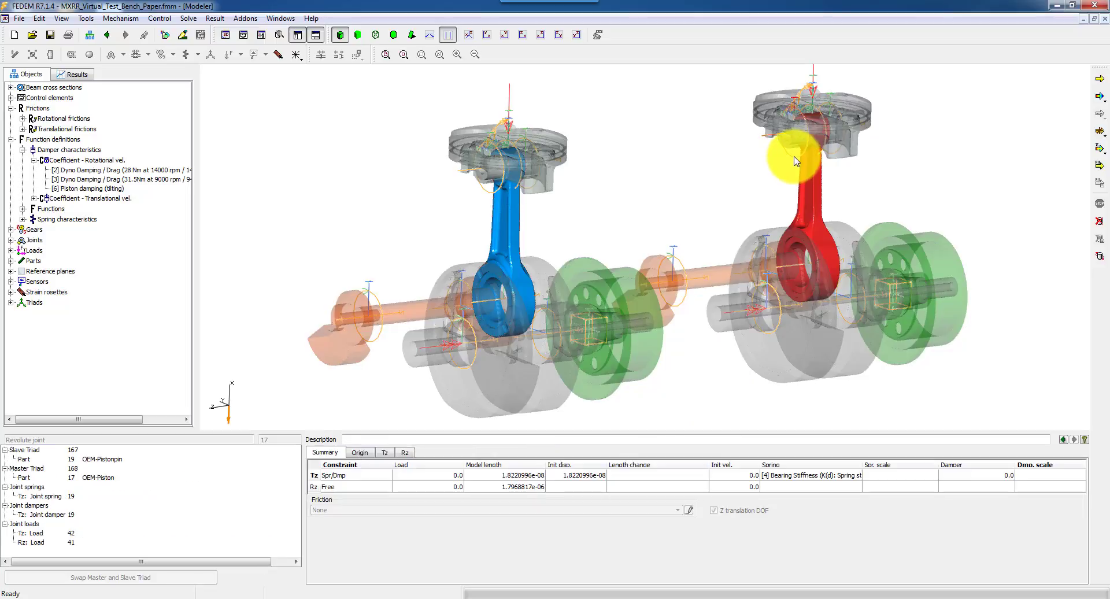
left_click(386, 453)
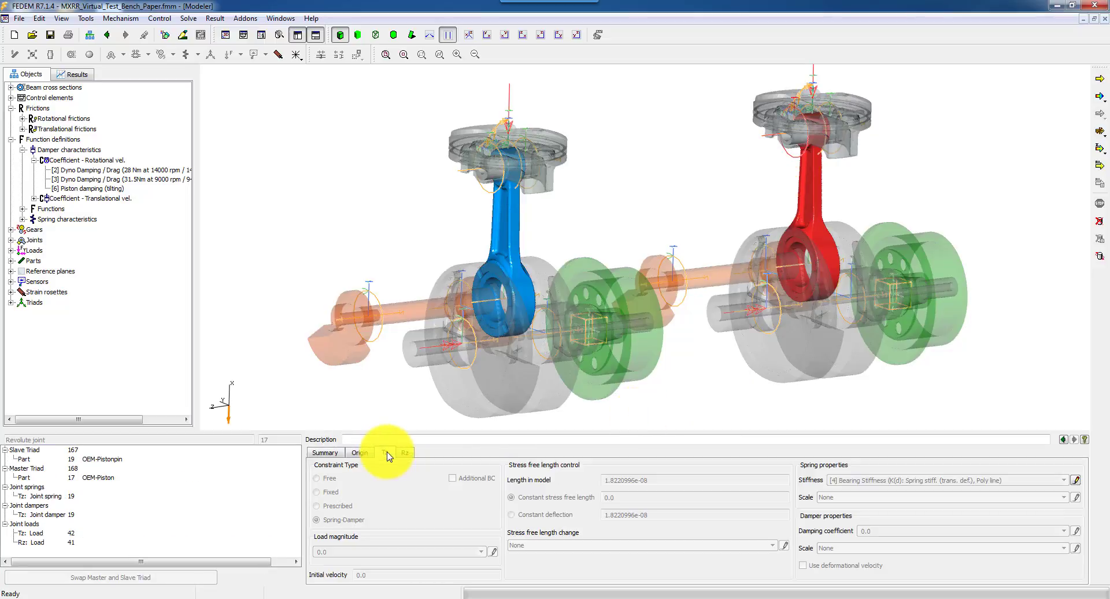
left_click(406, 455)
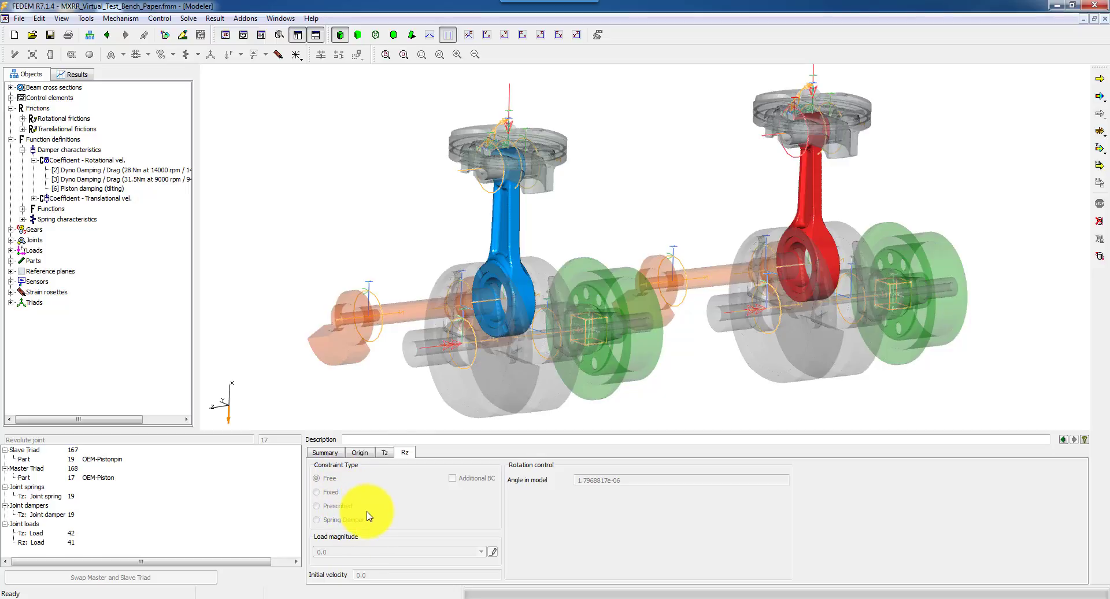
left_click(385, 454)
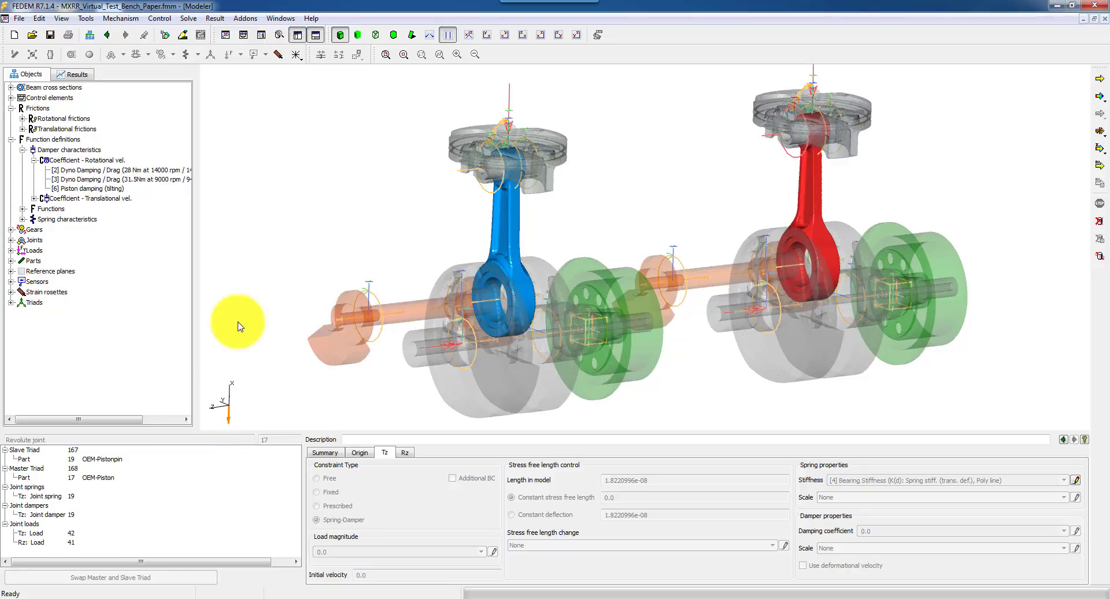
Select the blue connecting rod and make the strain rosette and sensor symbols visible in the General Appearance settings.
left_click(509, 239)
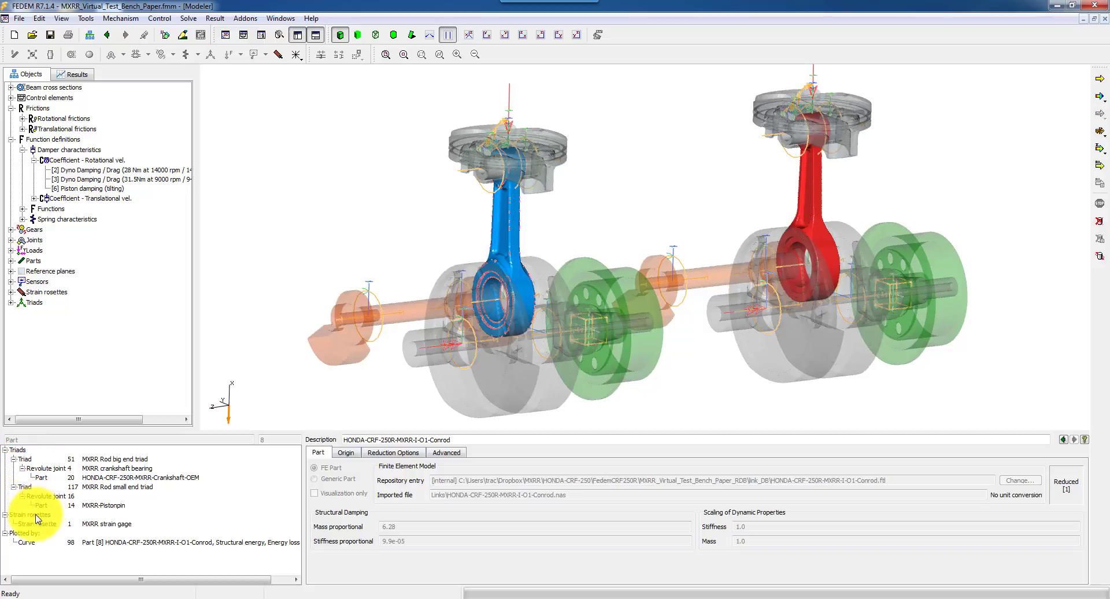
left_click(6, 450)
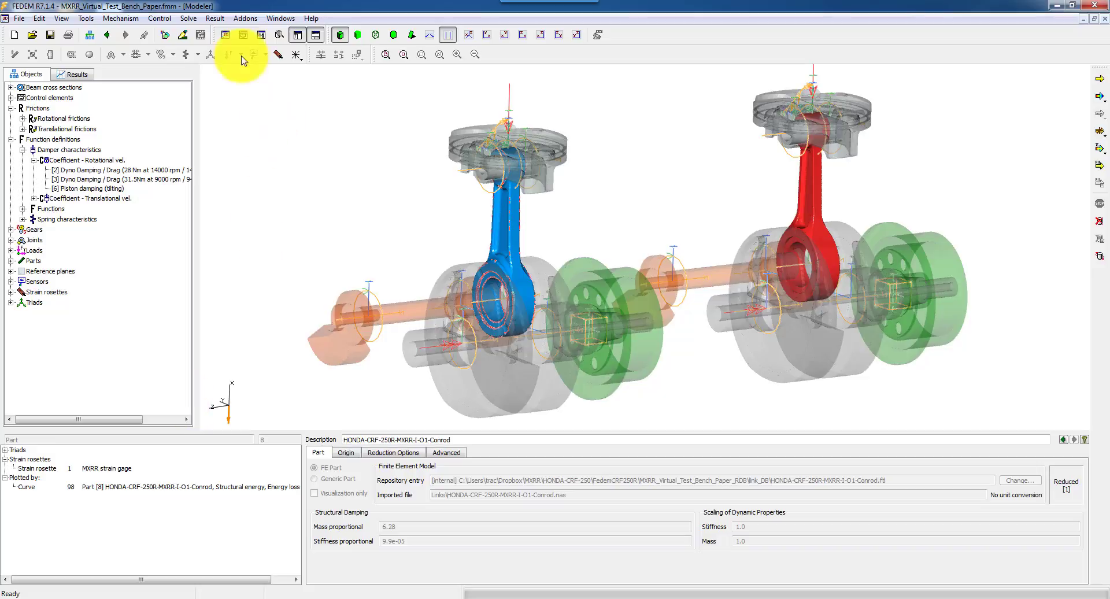
left_click(166, 36)
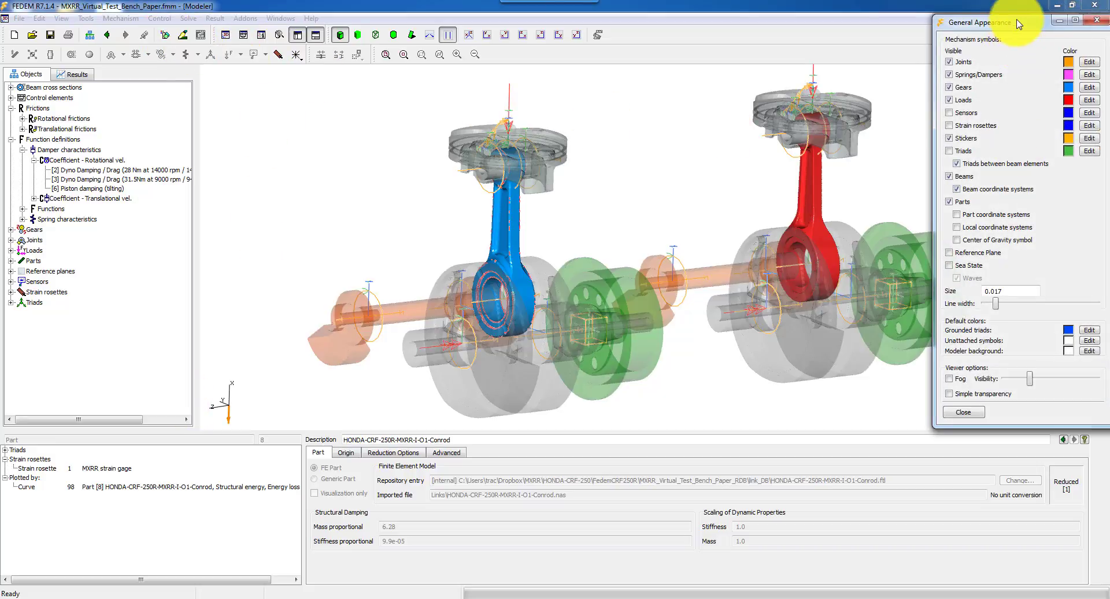
left_click_drag(1012, 19, 890, 48)
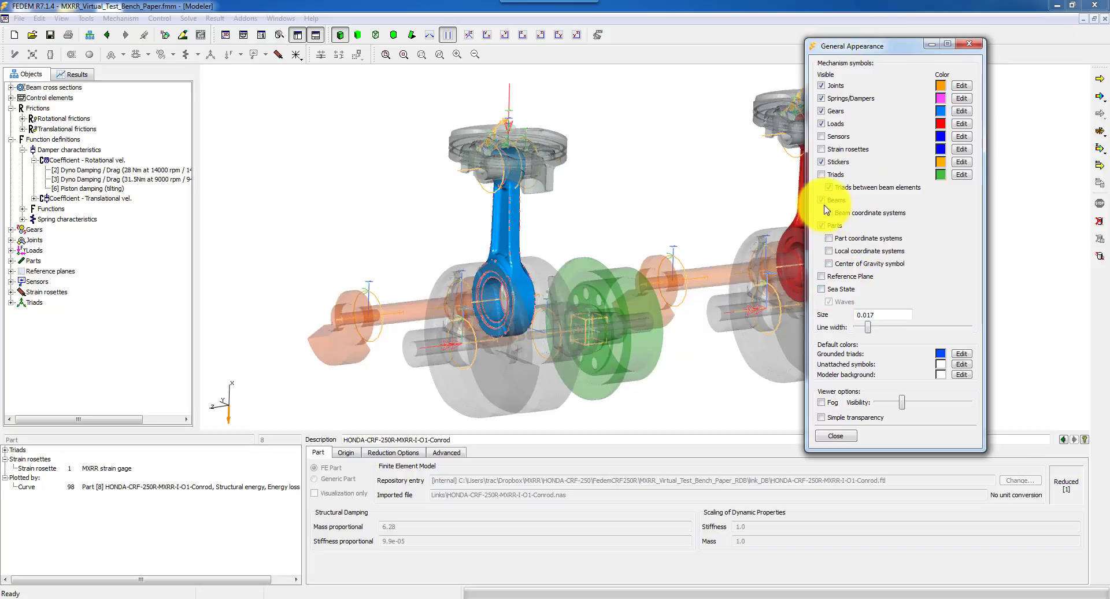
left_click(825, 162)
left_click(828, 146)
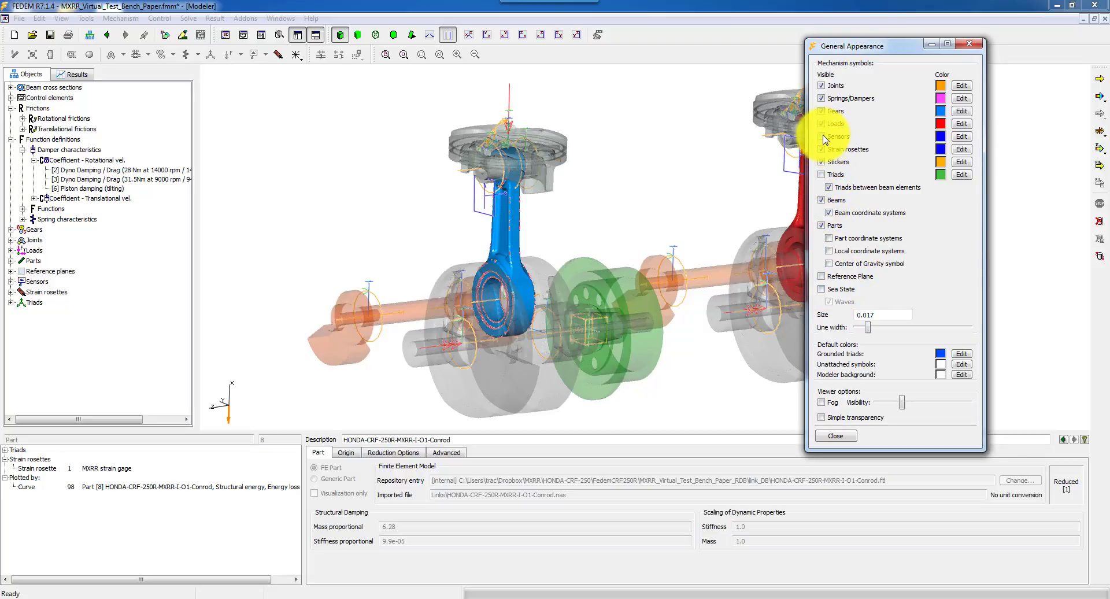
left_click(823, 137)
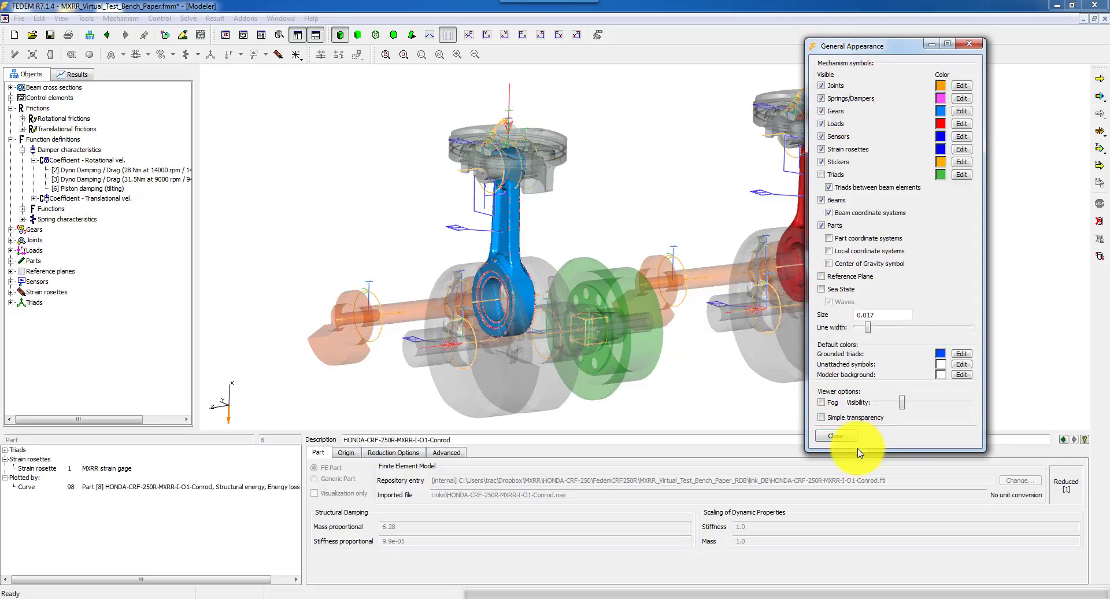
left_click(835, 437)
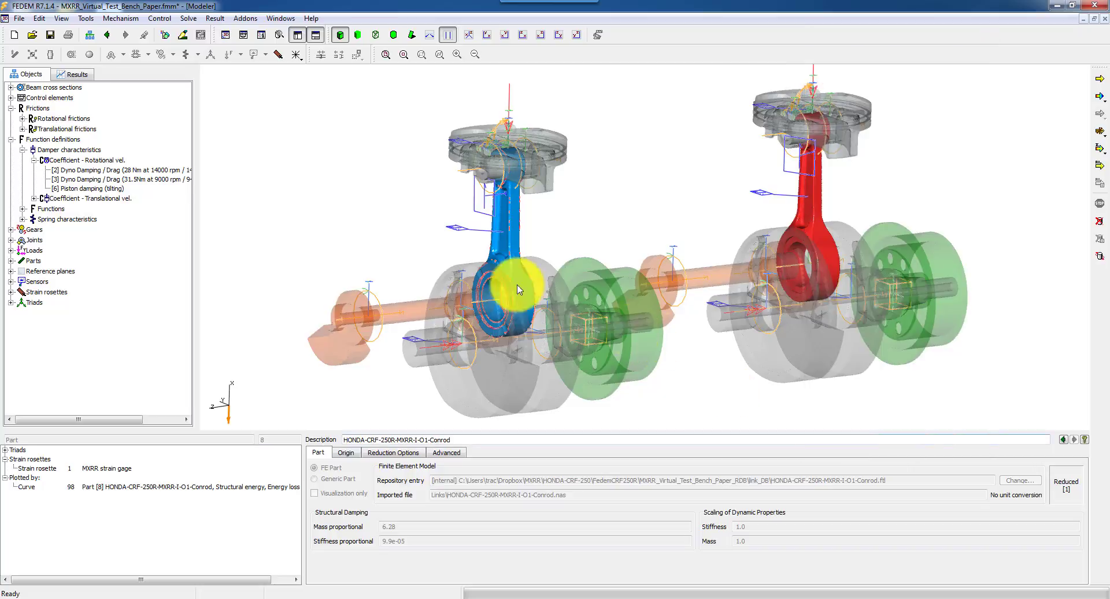
Inspect the relative sensors of both rods, the blue connecting rod's strain gage and connections, and the MXRR balancer's revolute joint.
left_click(464, 231)
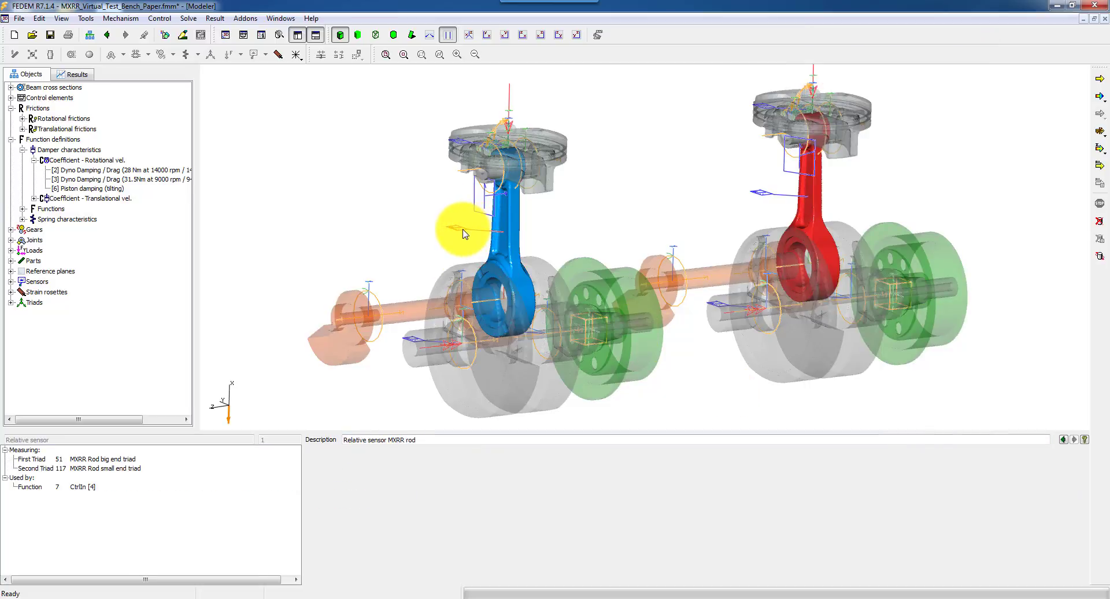
left_click(764, 194)
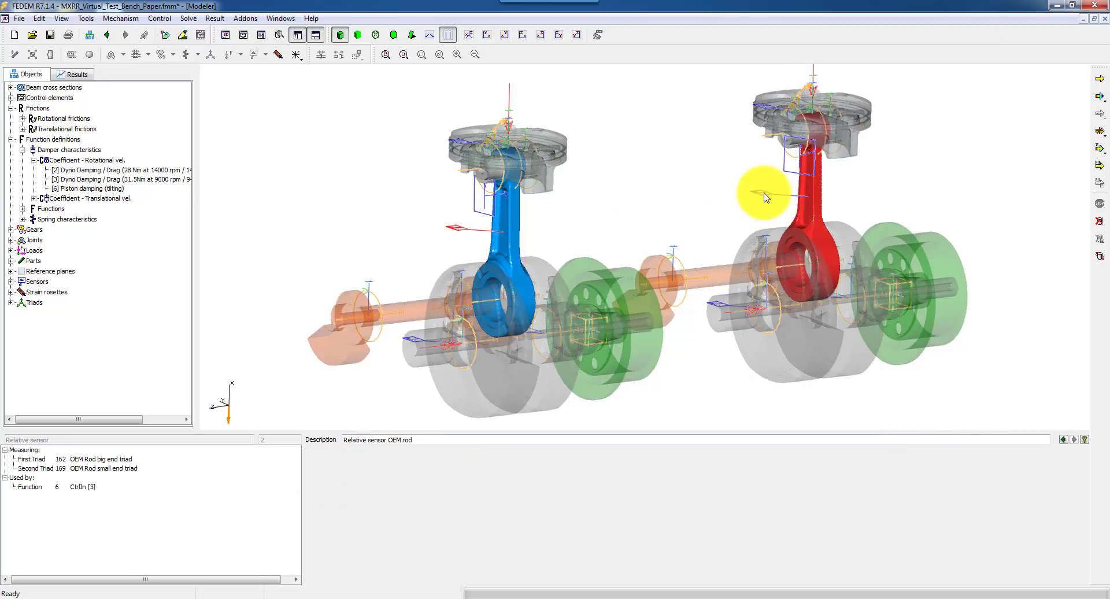
left_click(485, 202)
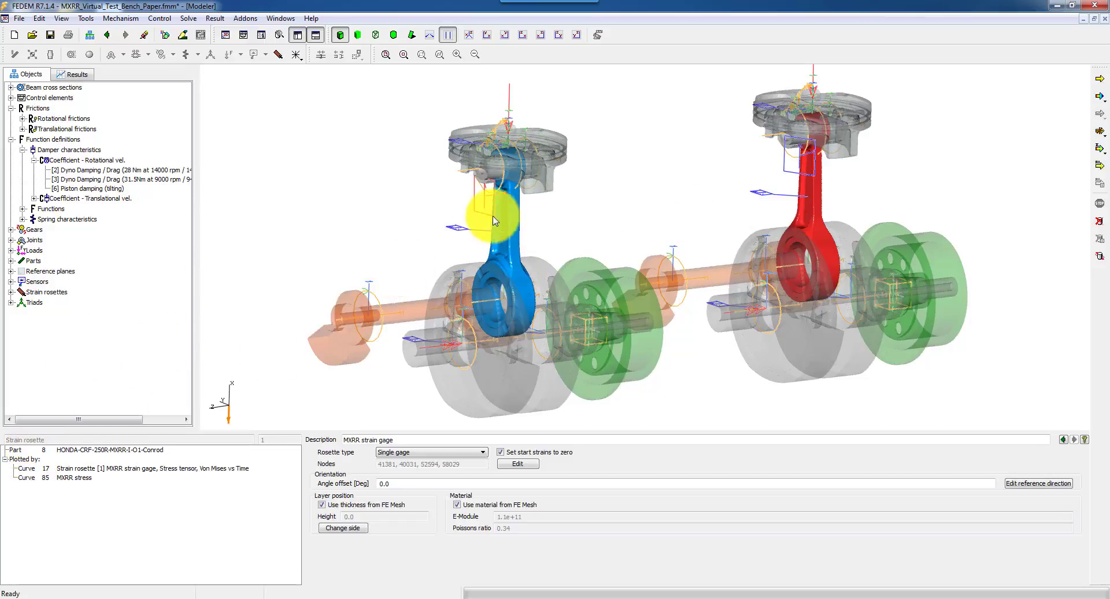
left_click(486, 260)
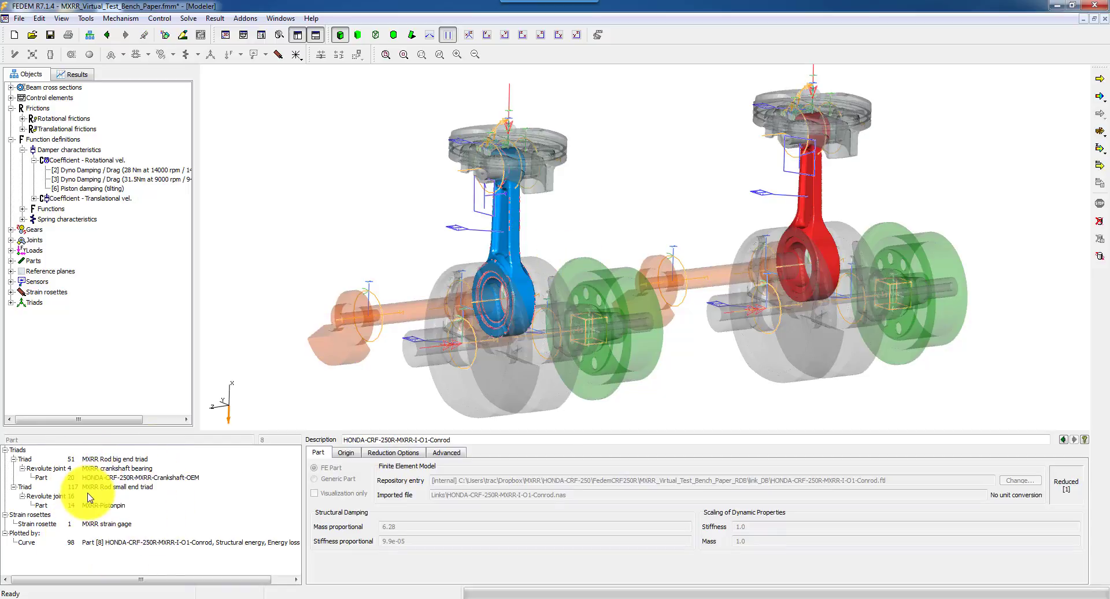
left_click(380, 340)
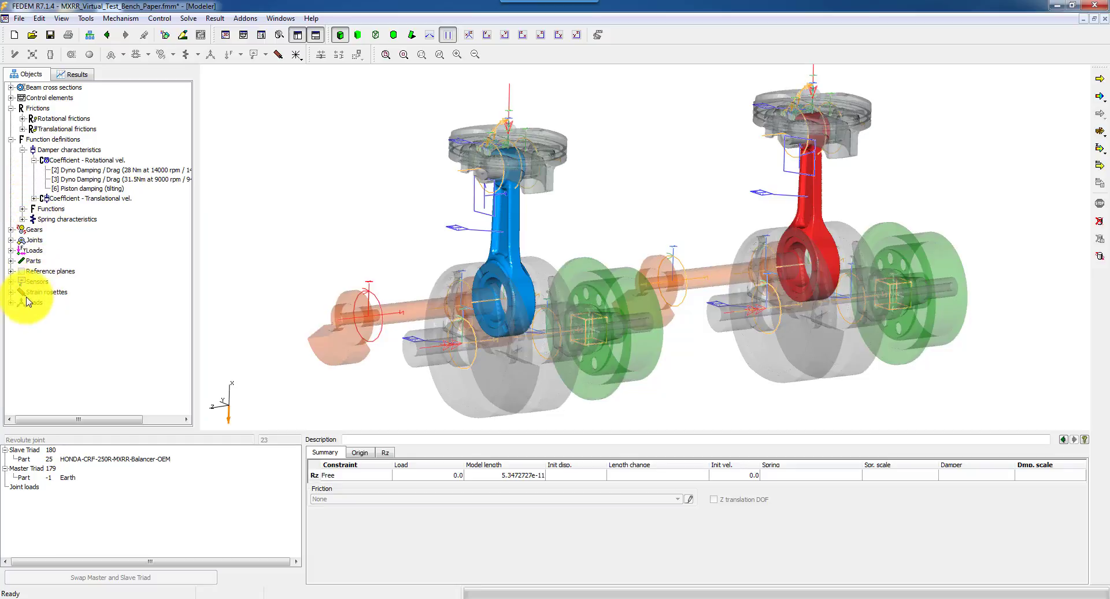
Enable fatigue calculation for the "PMAT: Steel-Rolled" element group of crankshaft part [20] HONDA-CRF-250R-MXRR-Crankshaft-OEM.
left_click(11, 261)
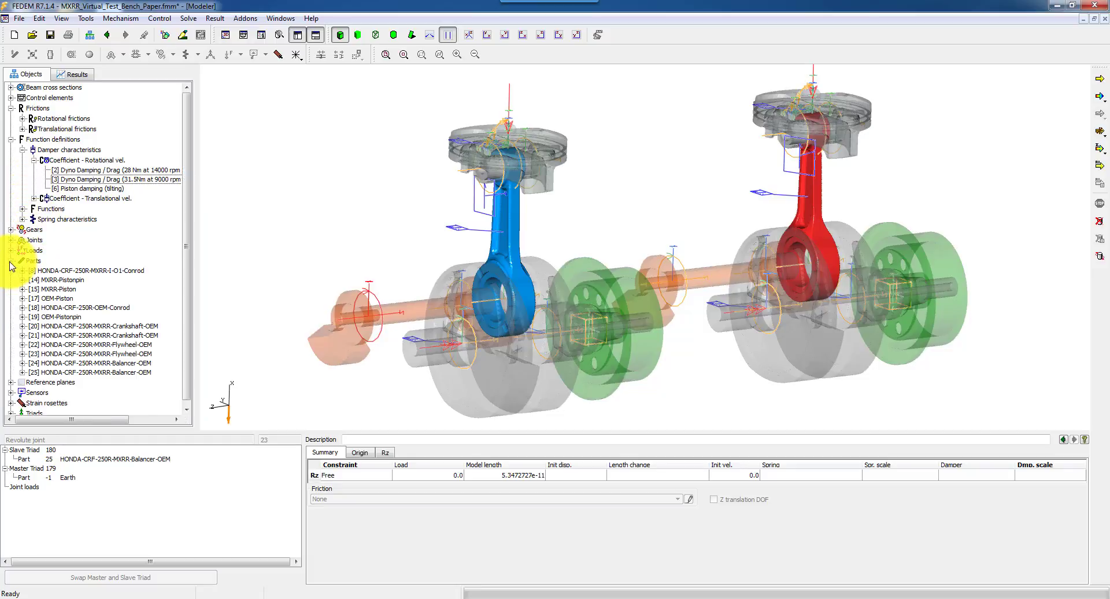
left_click(30, 261)
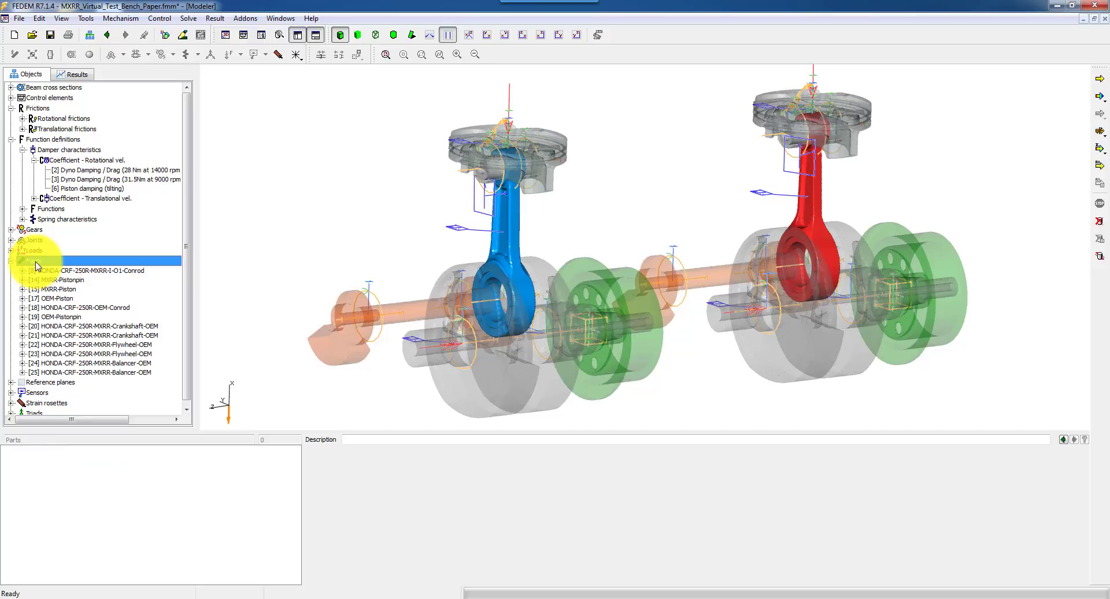
left_click(22, 326)
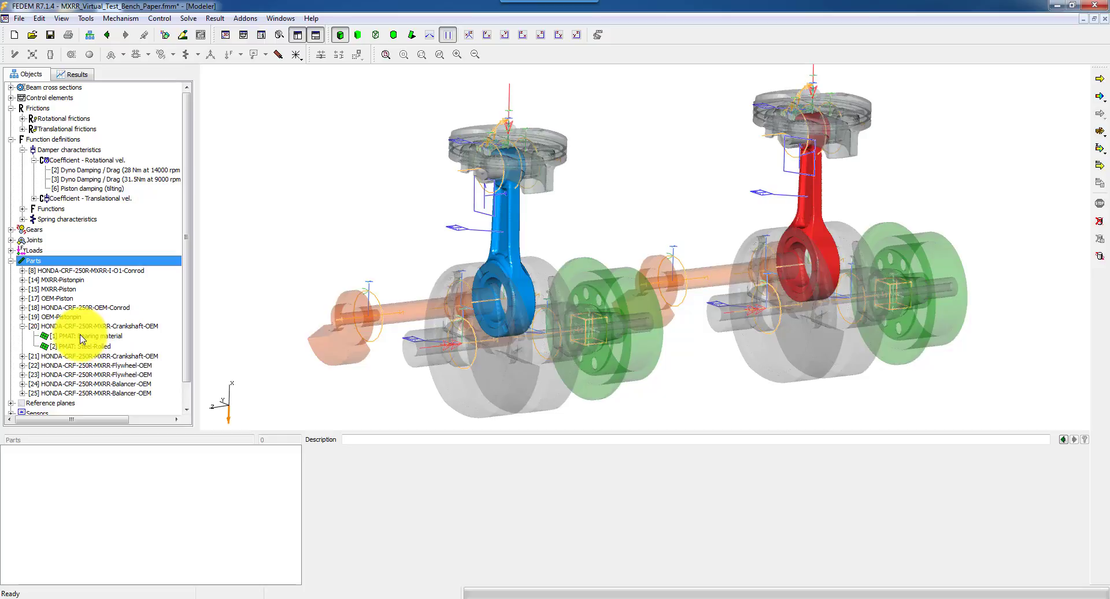
left_click(83, 337)
left_click(85, 346)
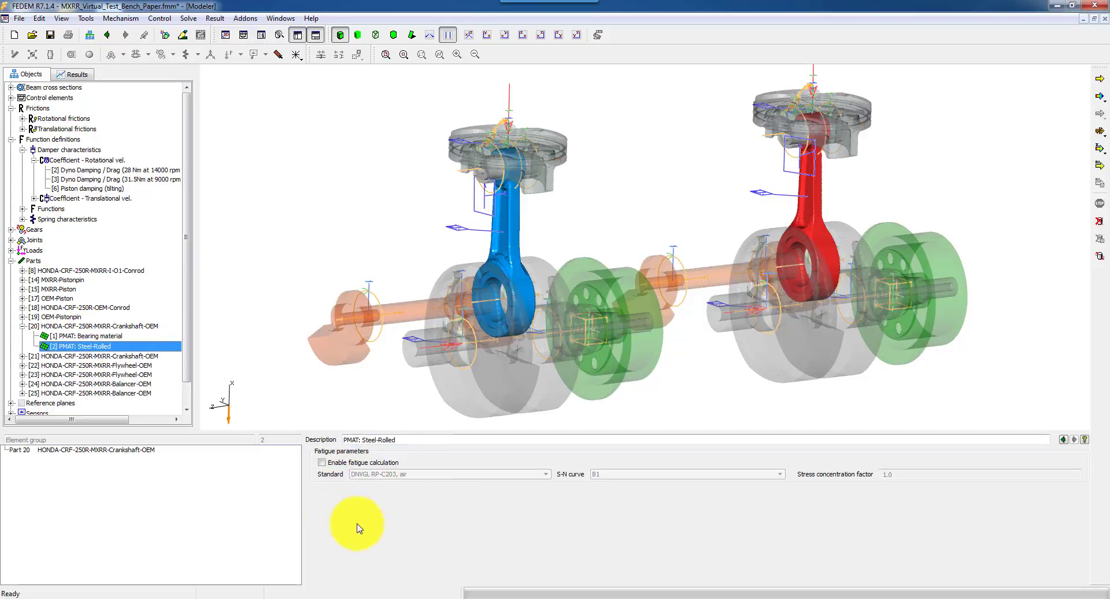
left_click(321, 463)
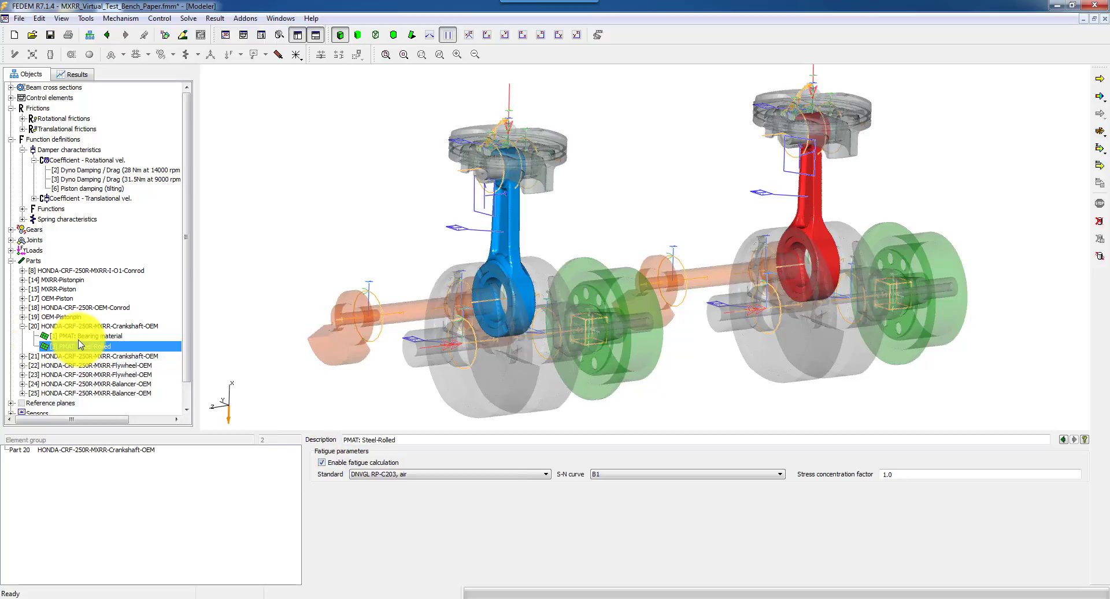
Review the solve options available for crankshaft part [20], zoom to the part for a closer look, and clear the selection.
left_click(62, 326)
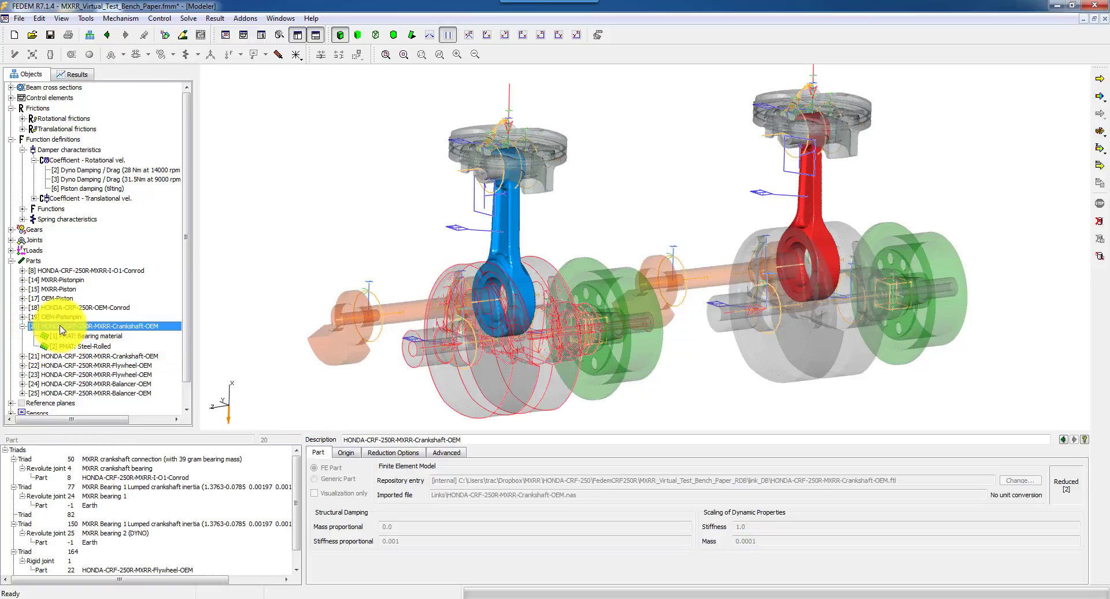
right_click(61, 330)
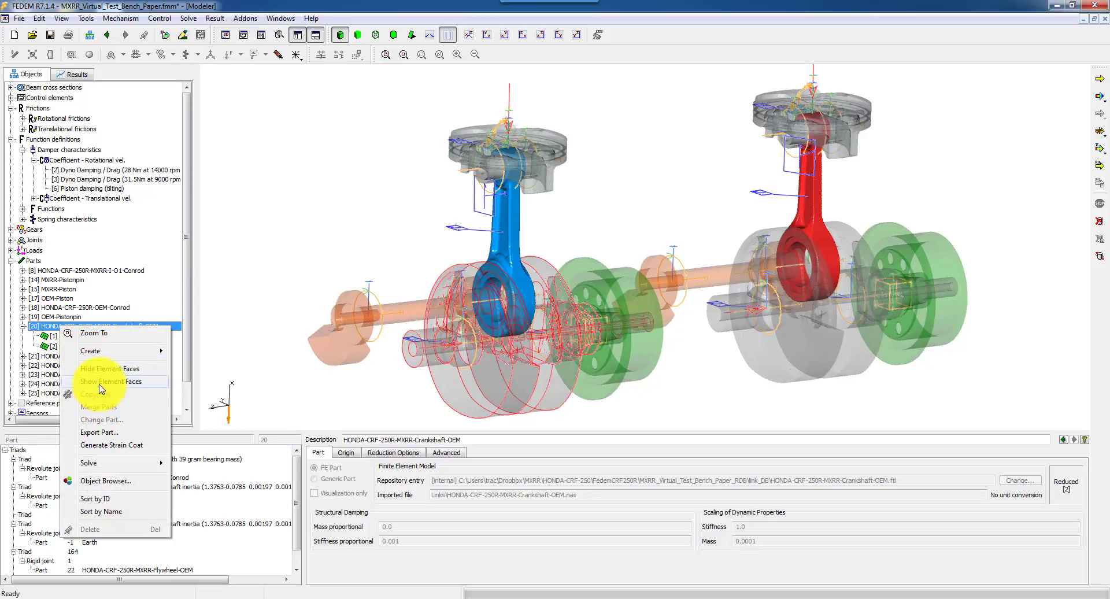
mouse_move(107, 467)
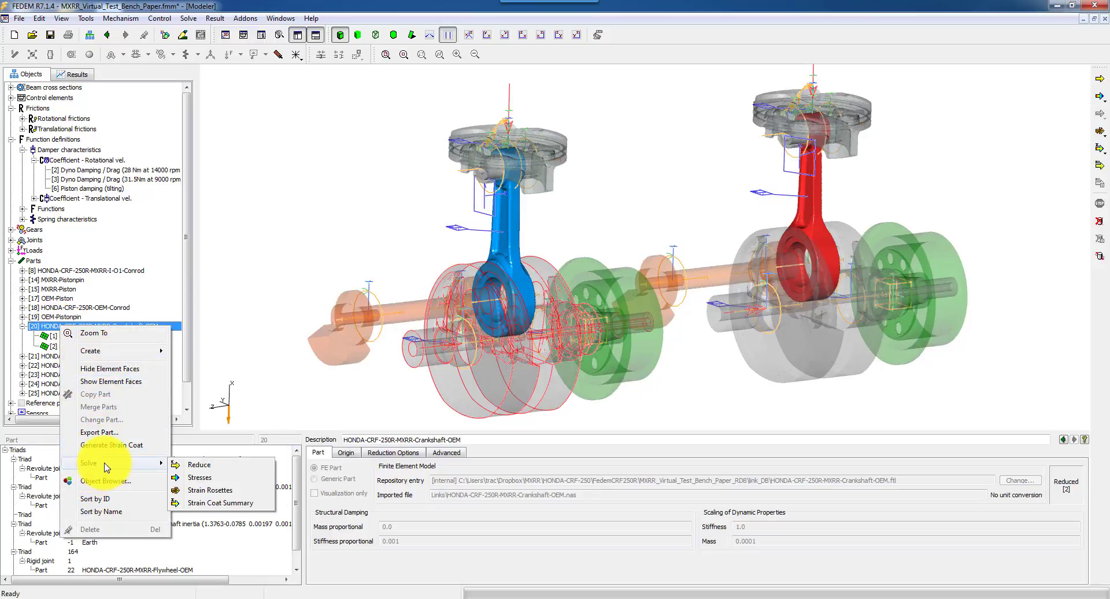
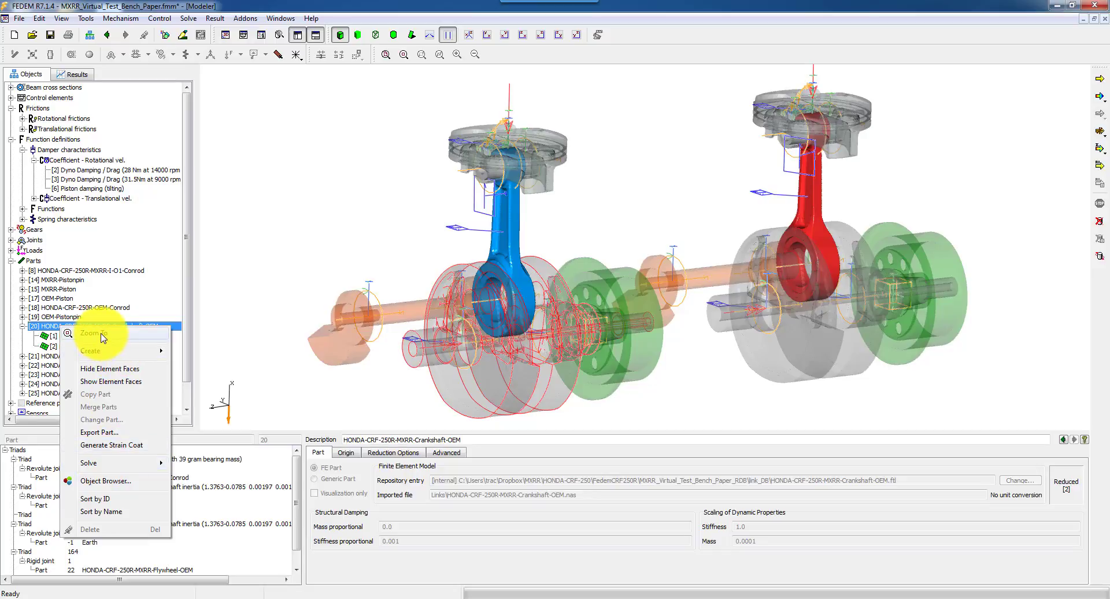
left_click(102, 337)
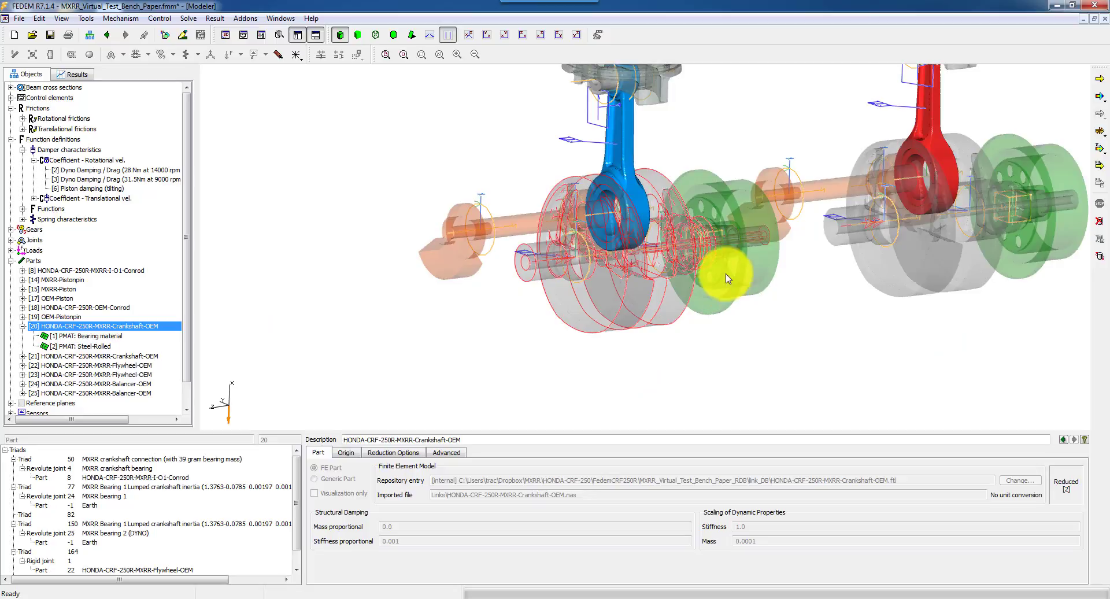
scroll(652, 207, "down", 3)
scroll(651, 207, "up", 5)
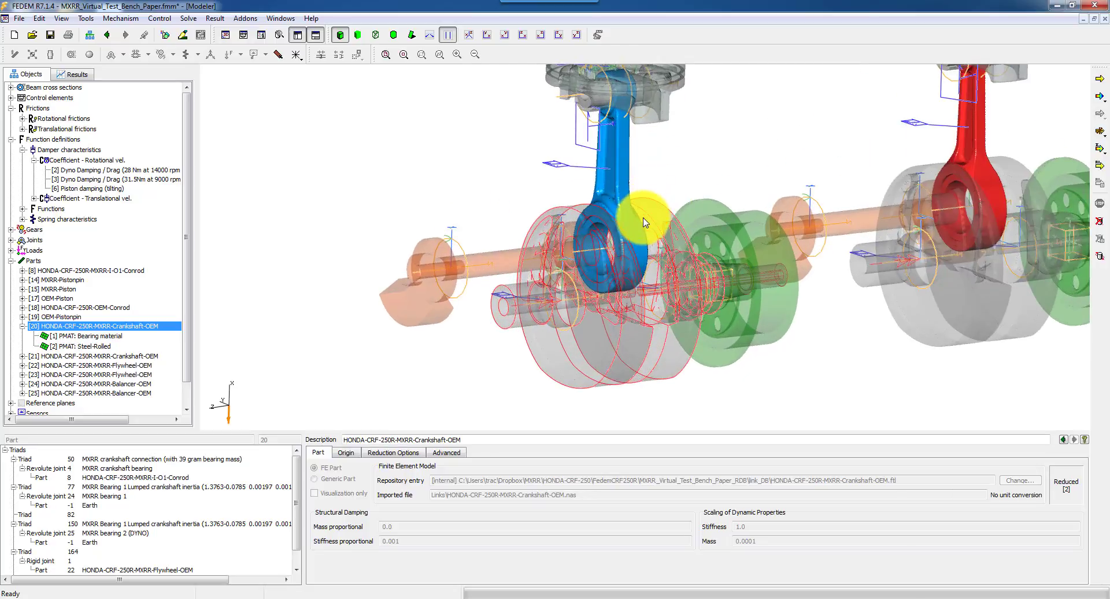
scroll(630, 346, "up", 2)
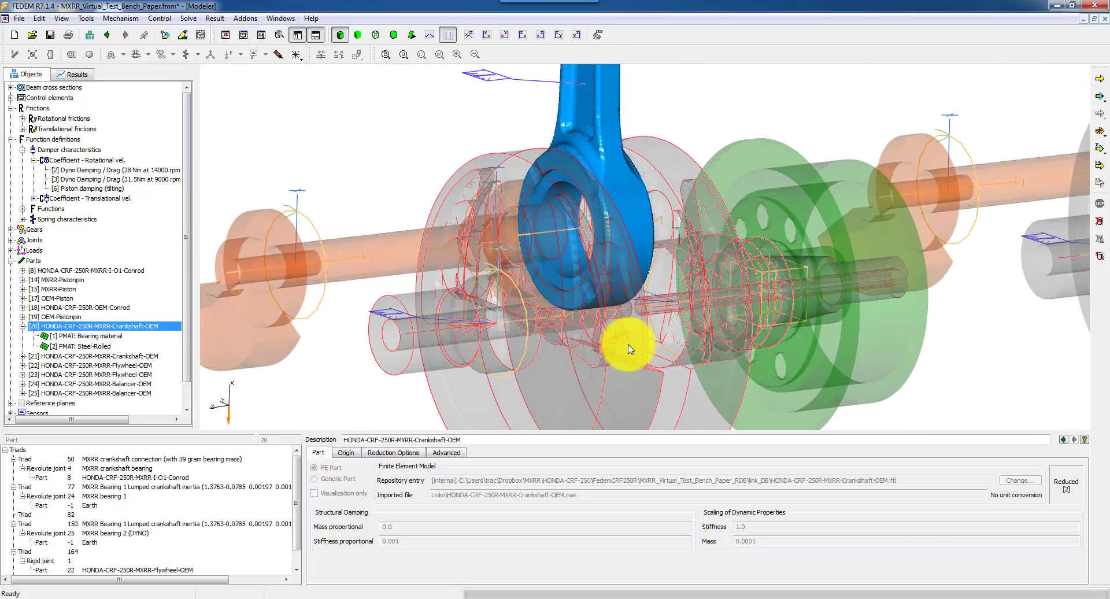
scroll(630, 348, "down", 6)
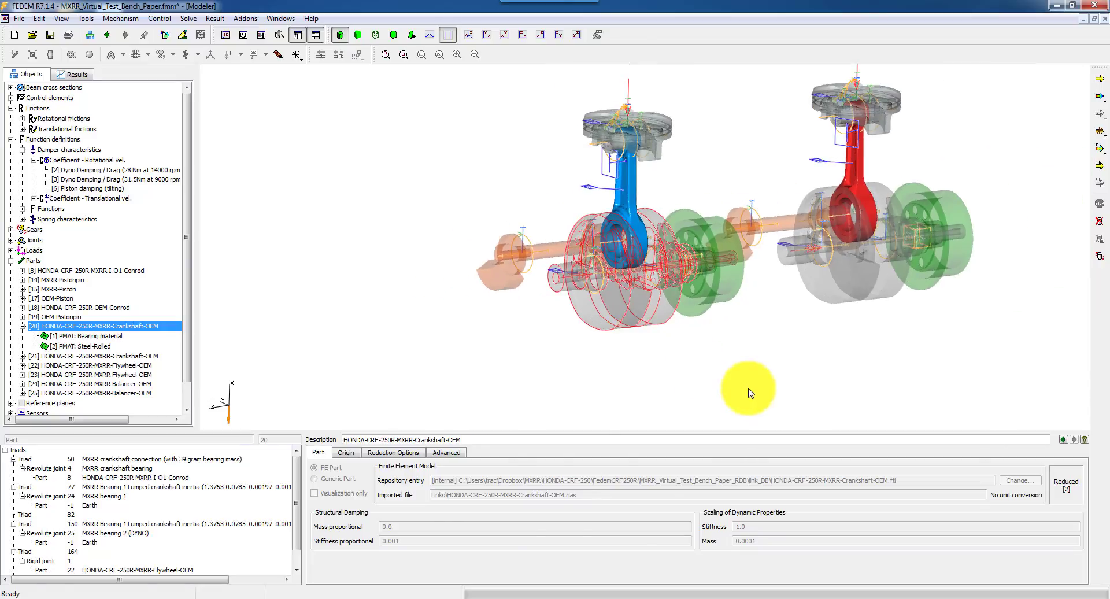
left_click(741, 373)
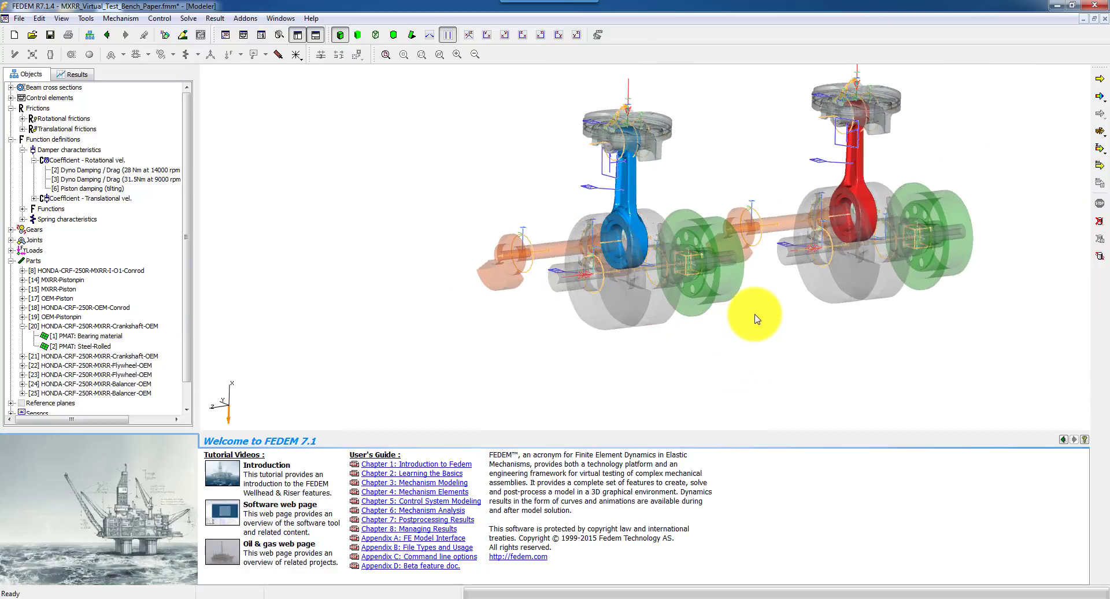
Examine the complete test bench model with both connecting rod assemblies from several angles and distances.
middle_click_drag(766, 305, 396, 317)
middle_click_drag(553, 327, 691, 283)
middle_click_drag(716, 244, 676, 238)
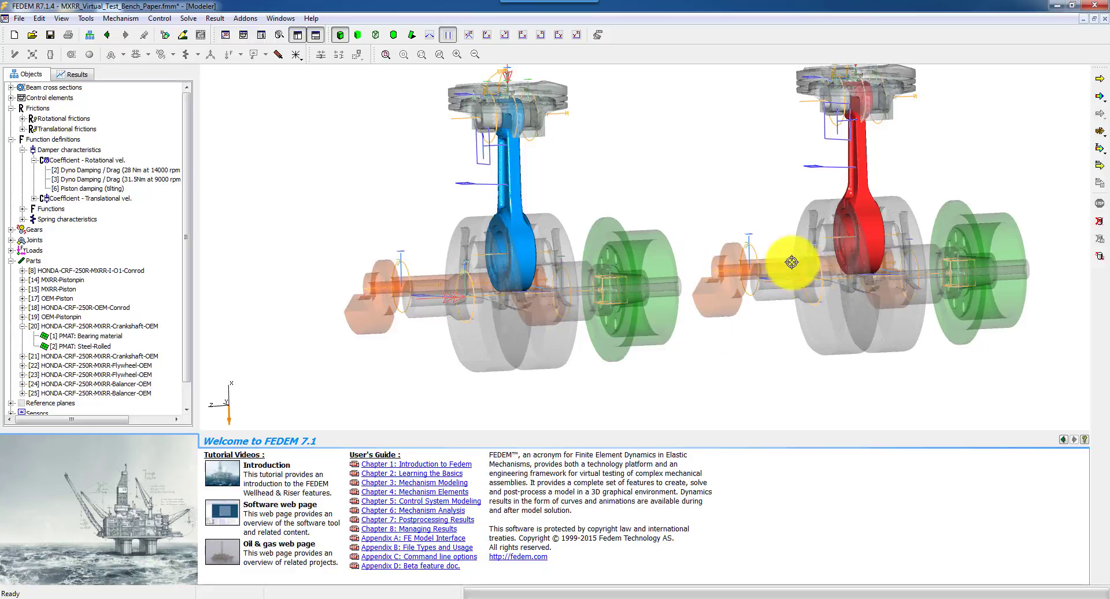
middle_click_drag(626, 274, 673, 332)
middle_click_drag(597, 252, 527, 315)
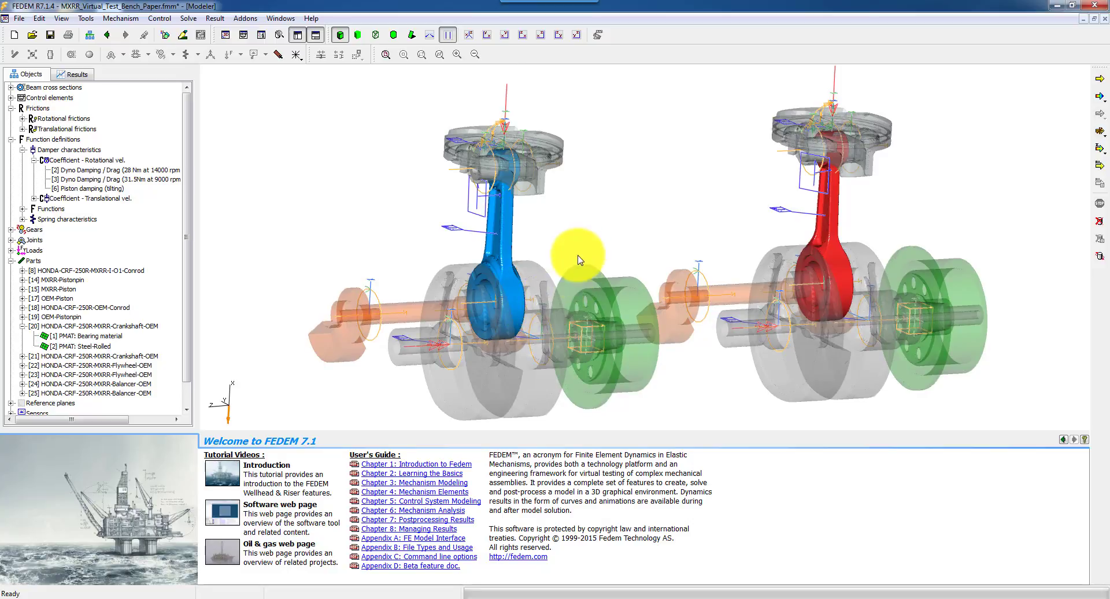
scroll(590, 257, "down", 2)
scroll(587, 259, "up", 3)
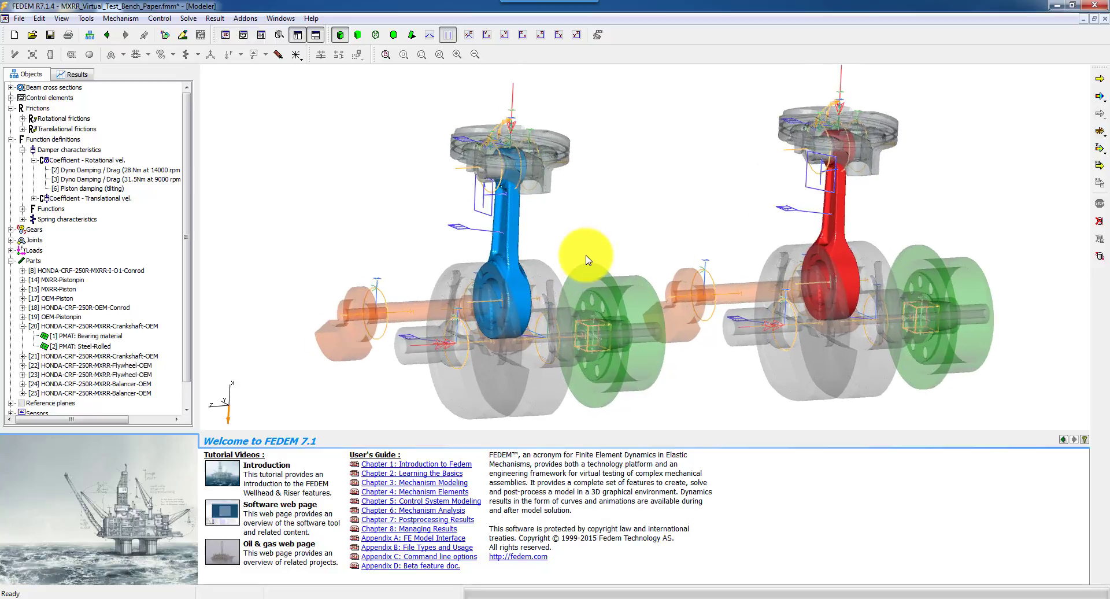
scroll(604, 321, "up", 1)
scroll(606, 327, "down", 3)
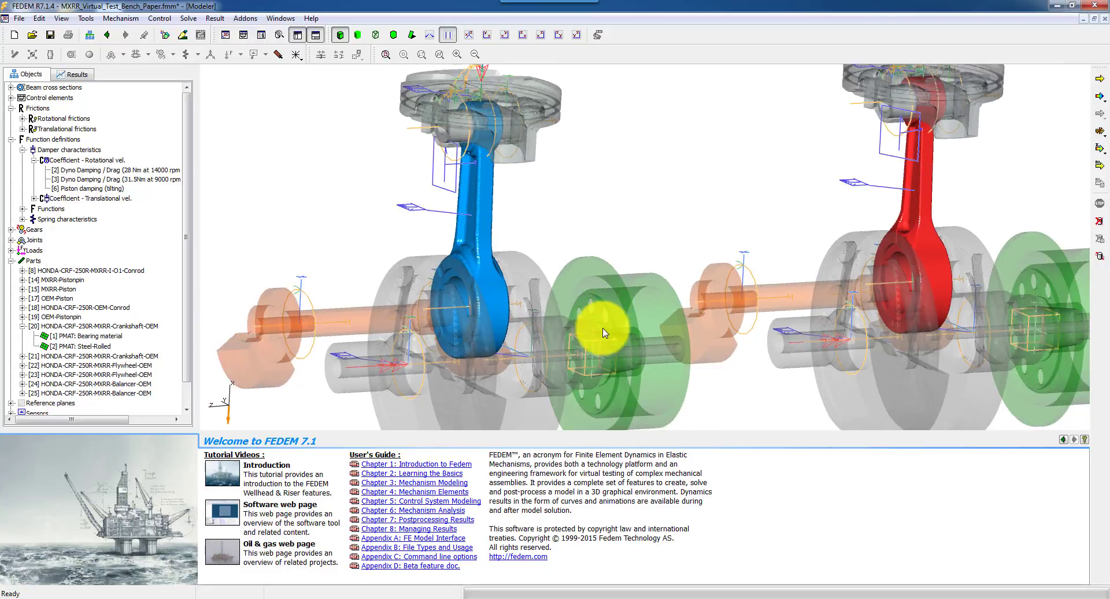
scroll(604, 333, "down", 1)
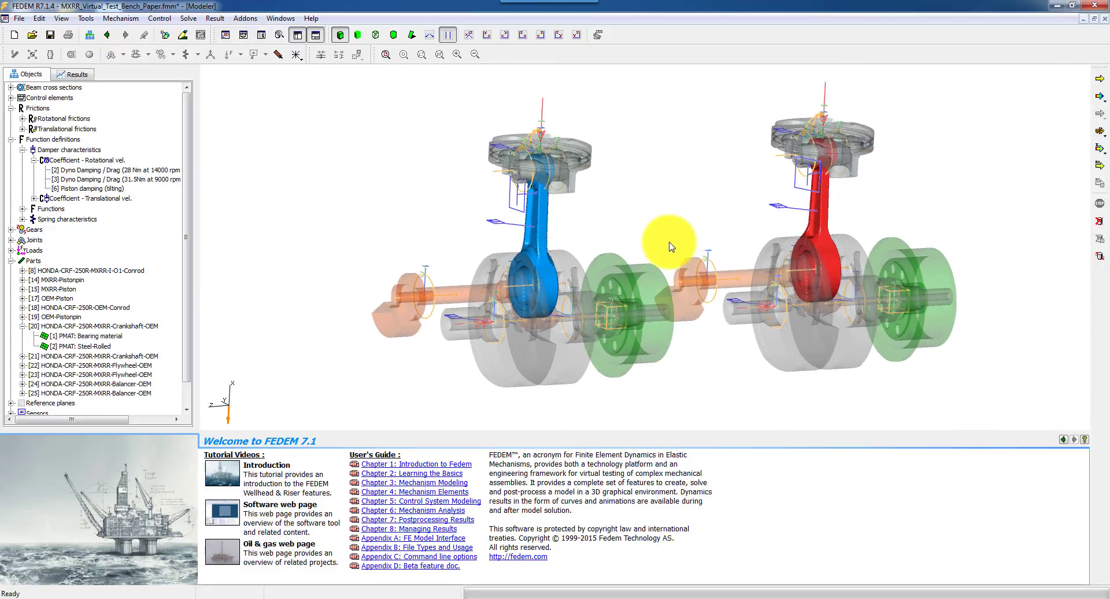
middle_click_drag(650, 223, 590, 224)
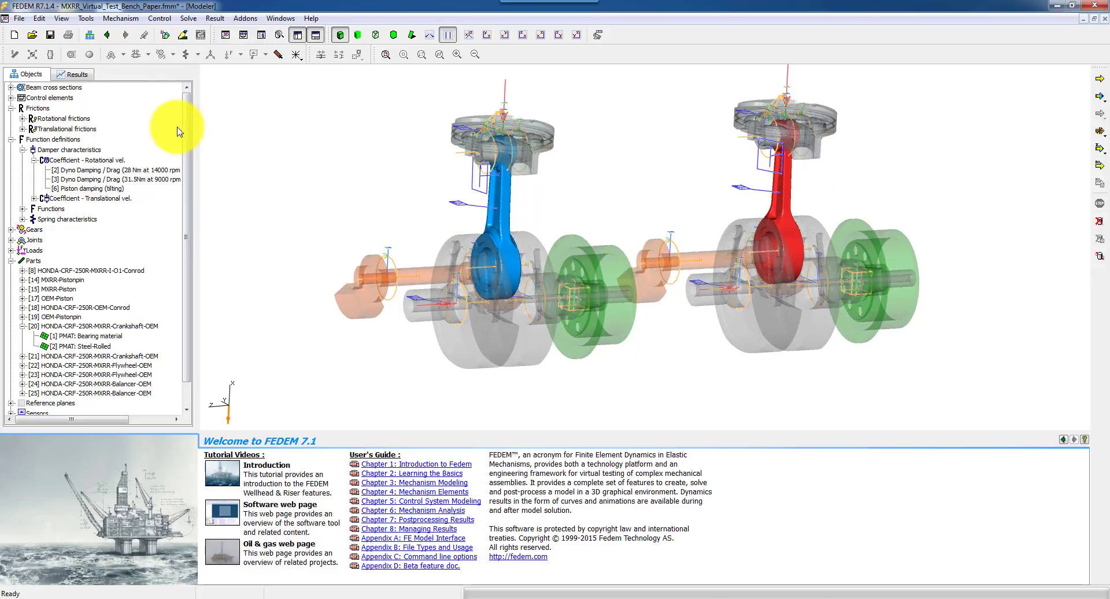
List the model's animations and graphs in the results, and view the properties and available commands of the Crank Speed [rpms] graph.
left_click(74, 71)
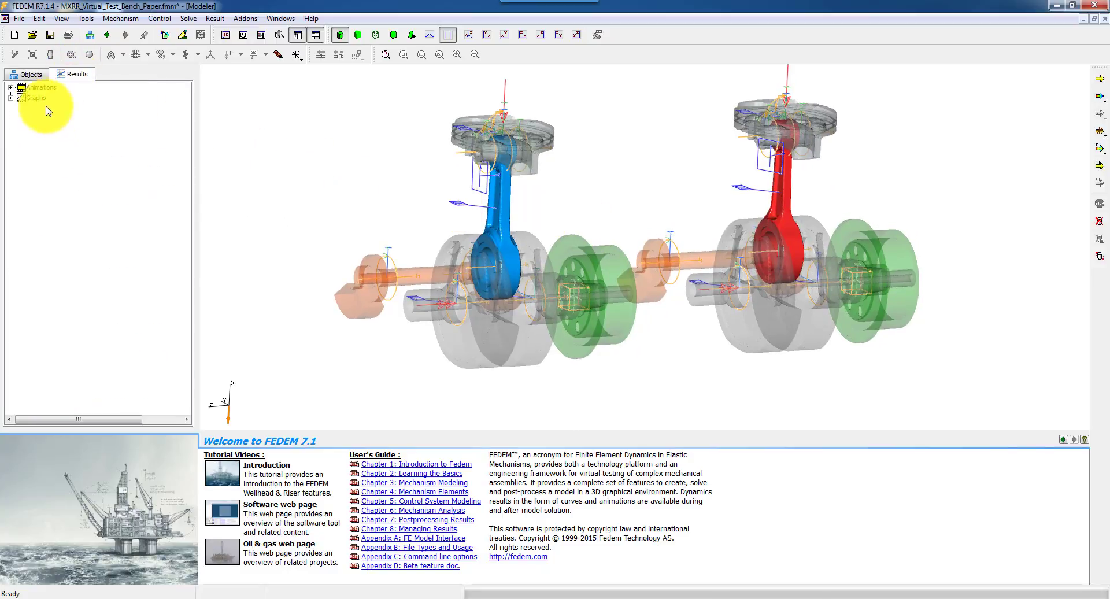
left_click(10, 99)
left_click(10, 87)
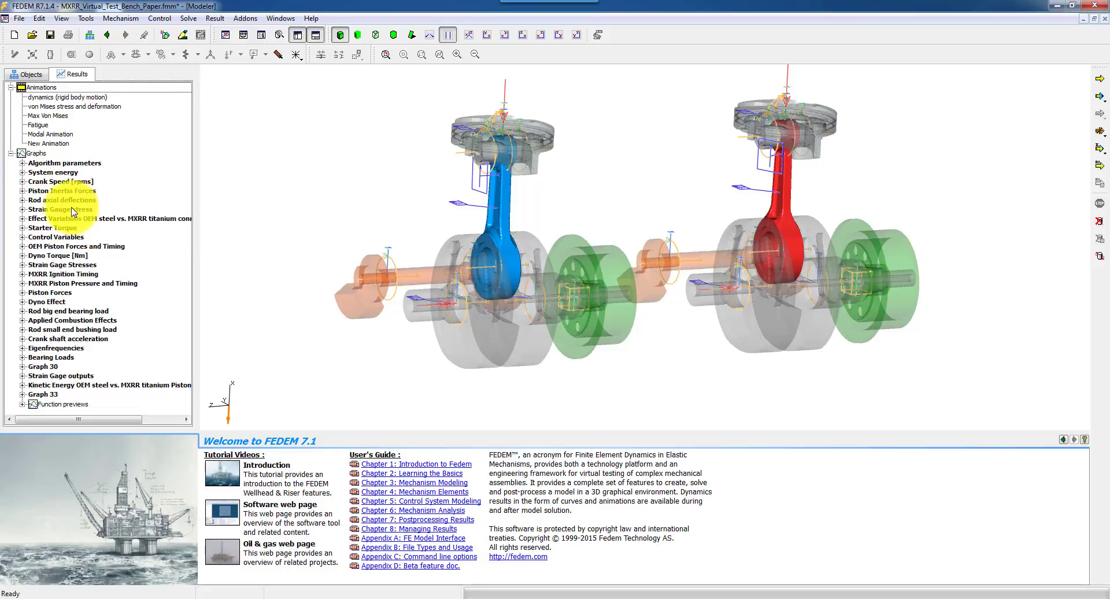
left_click(52, 182)
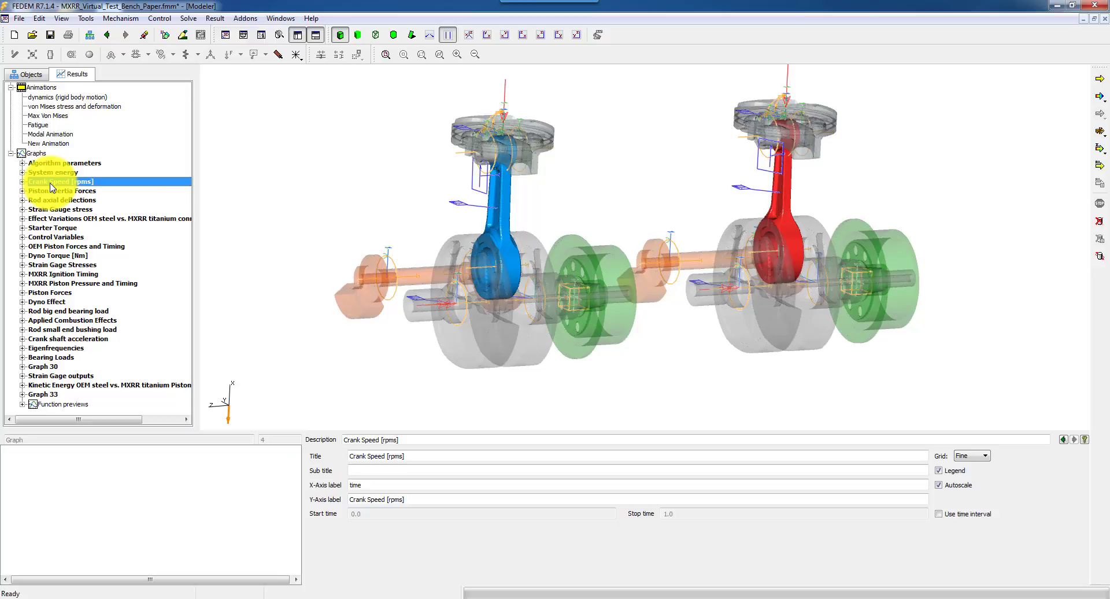
right_click(52, 186)
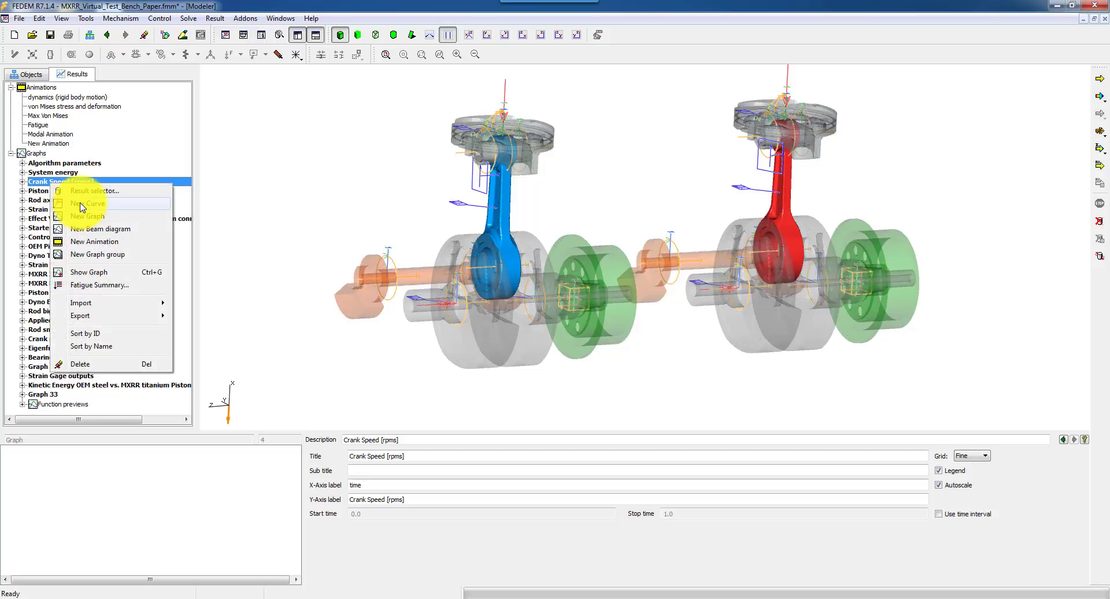
Inspect the curves of the Crank Speed [rpms] graph, viewing the data source and appearance settings of OEM Speed [rpm].
left_click(22, 181)
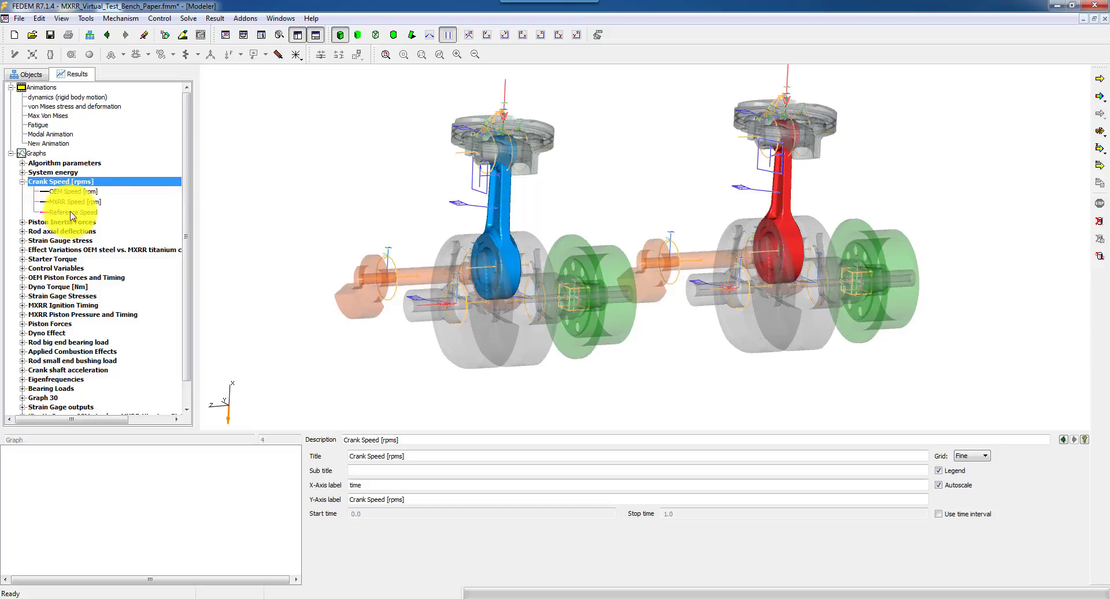
left_click(66, 192)
left_click(68, 203)
left_click(68, 194)
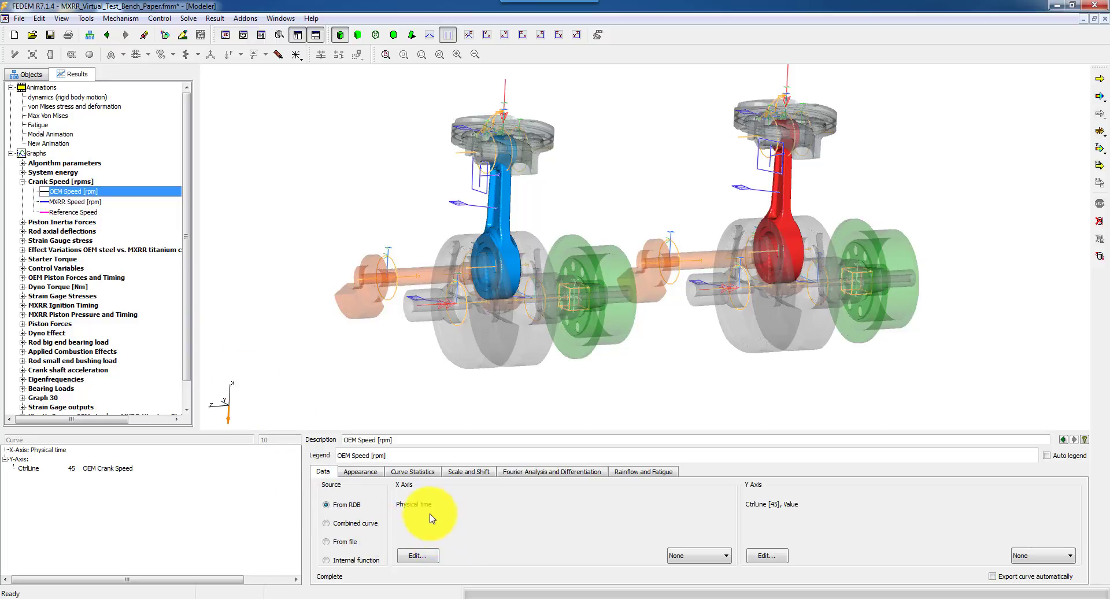
left_click(361, 472)
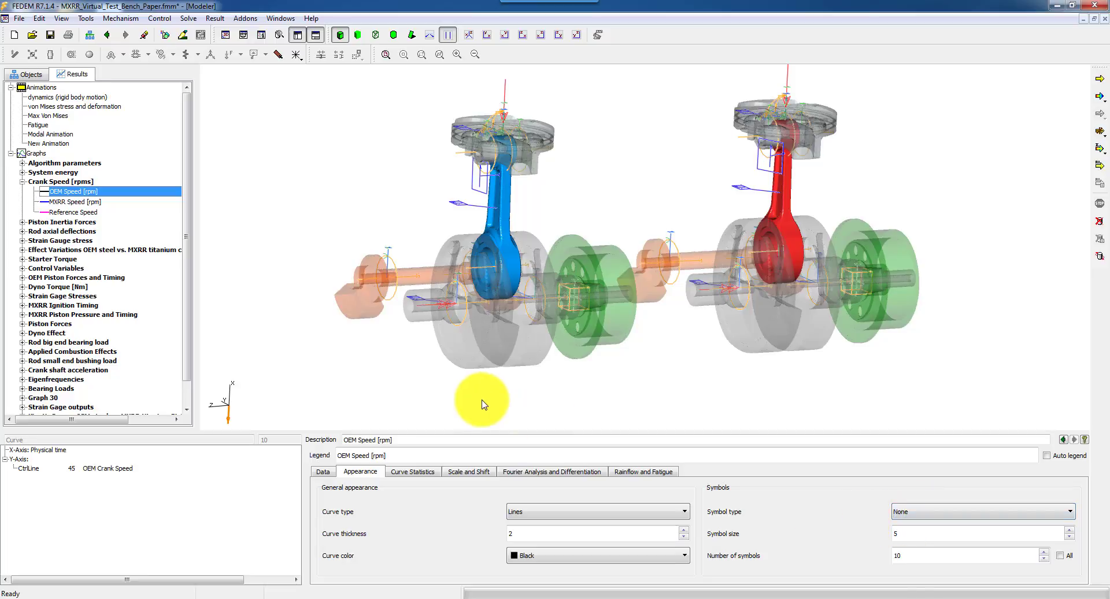
Show the Crank Speed [rpms] graph as a plot.
left_click(63, 182)
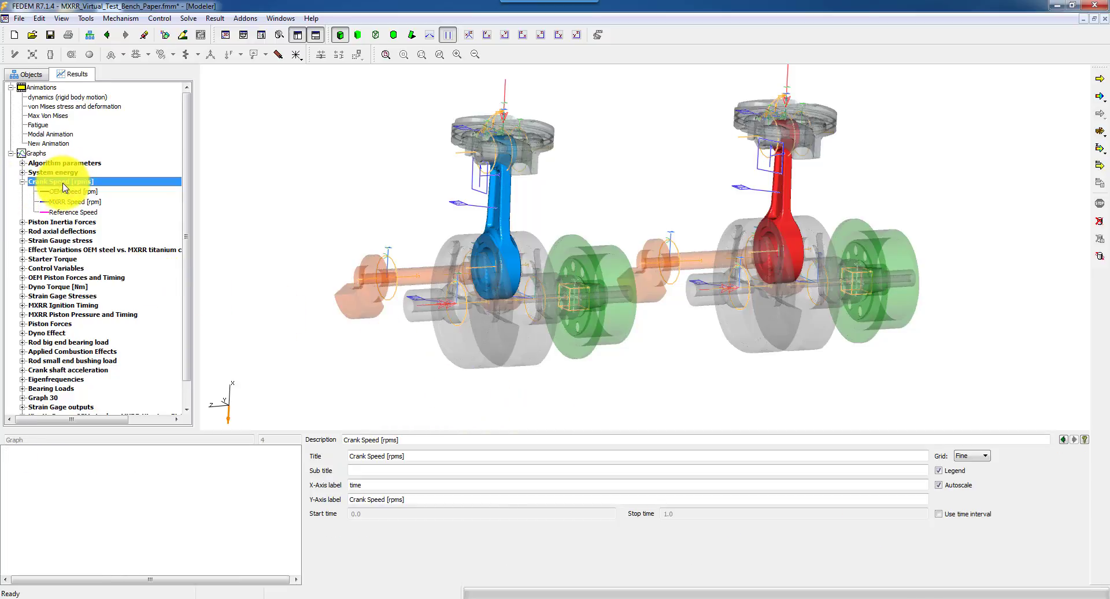
right_click(64, 183)
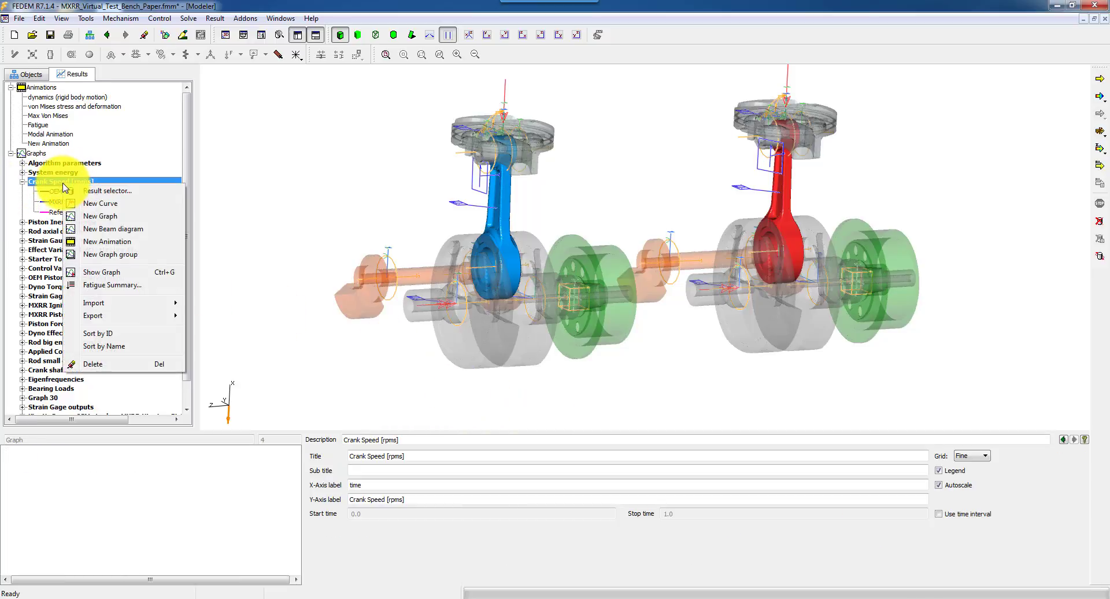
left_click(107, 274)
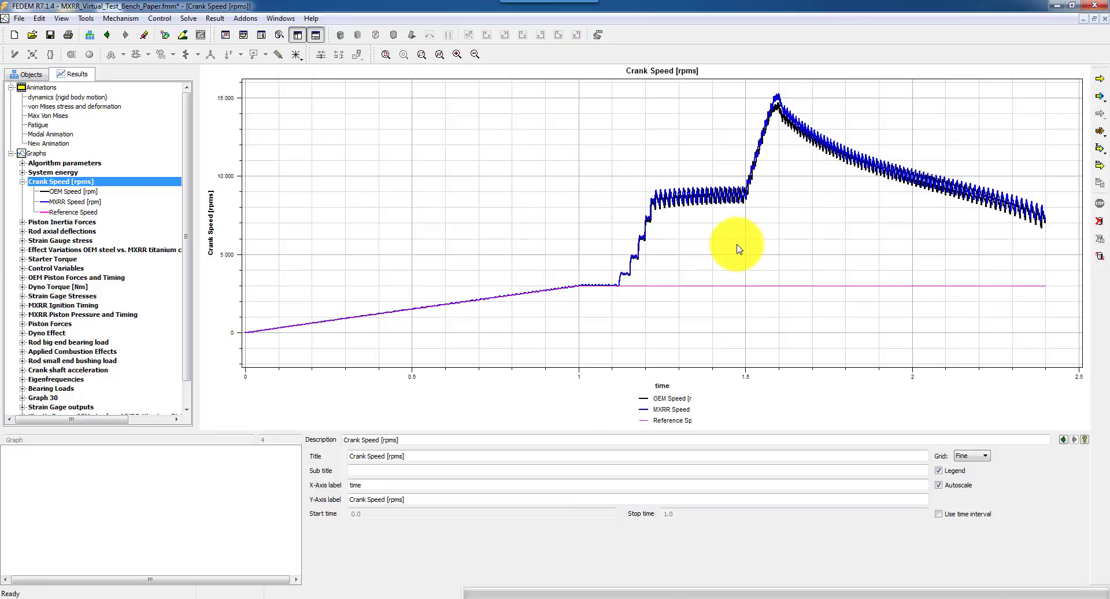
Select the OEM Speed [rpm] curve in the plot and enlarge the plateau region between about 1.2 and 1.5 s.
left_click(722, 208)
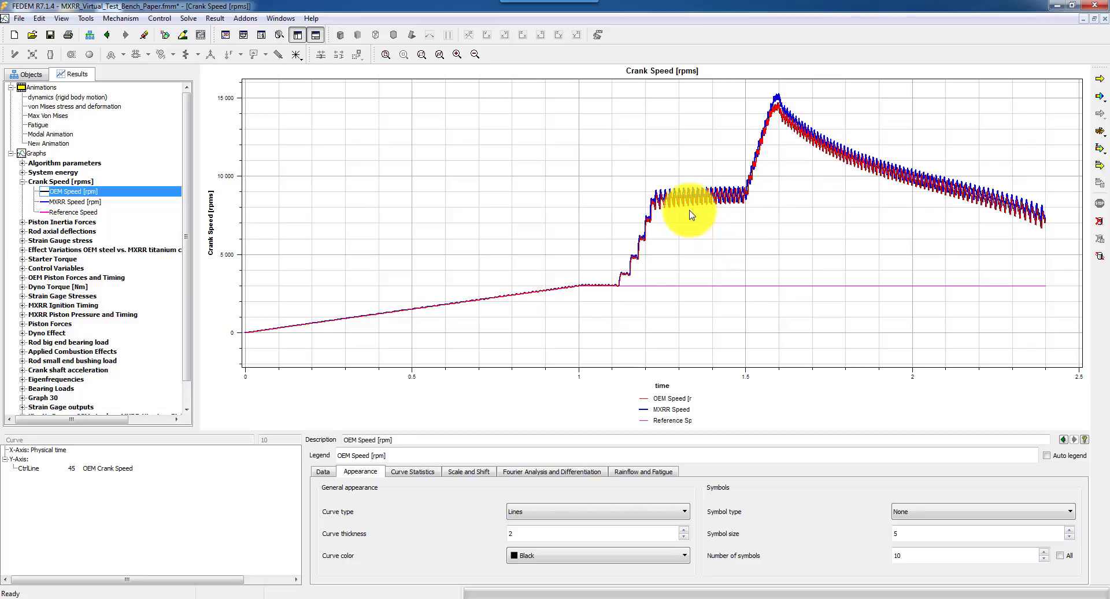
left_click(421, 54)
left_click_drag(645, 176, 755, 216)
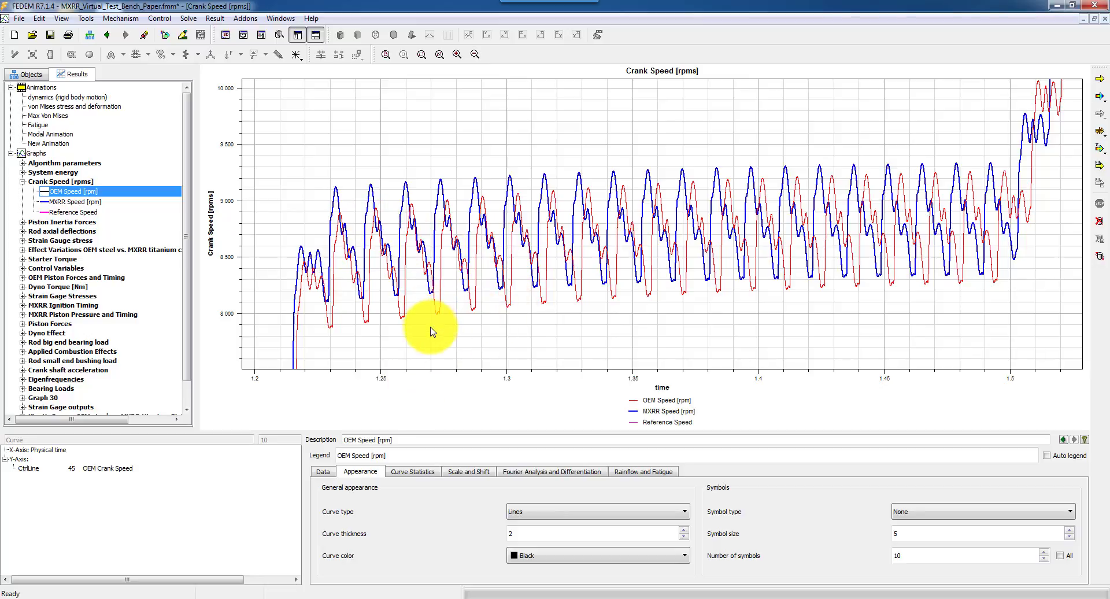
Review the OEM Speed [rpm] curve's statistics, scale and shift, Fourier analysis, rainflow and fatigue, and data settings.
left_click(417, 472)
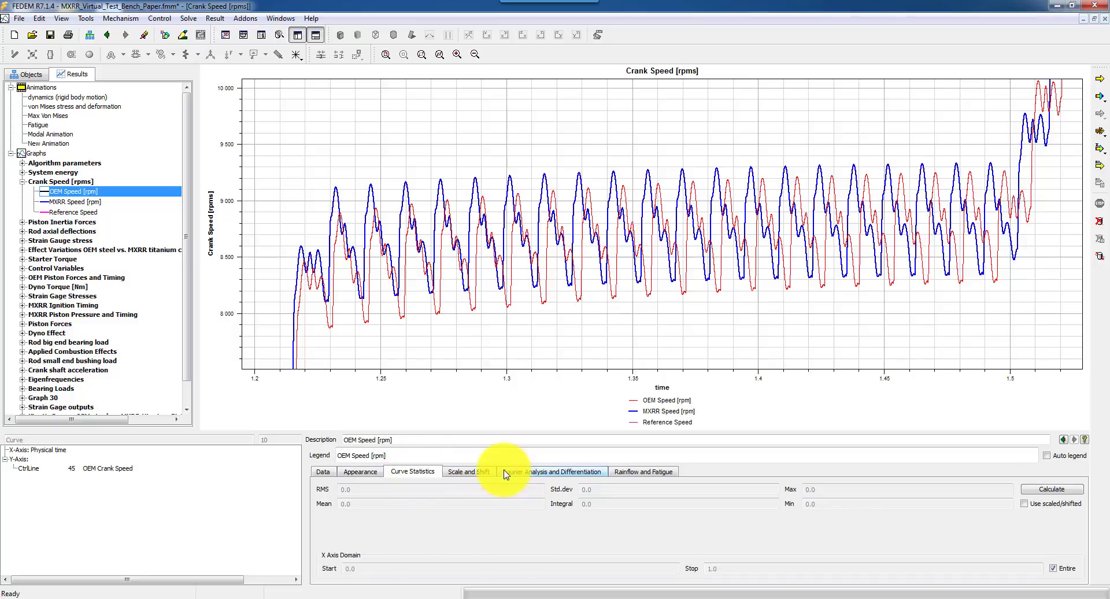
left_click(466, 473)
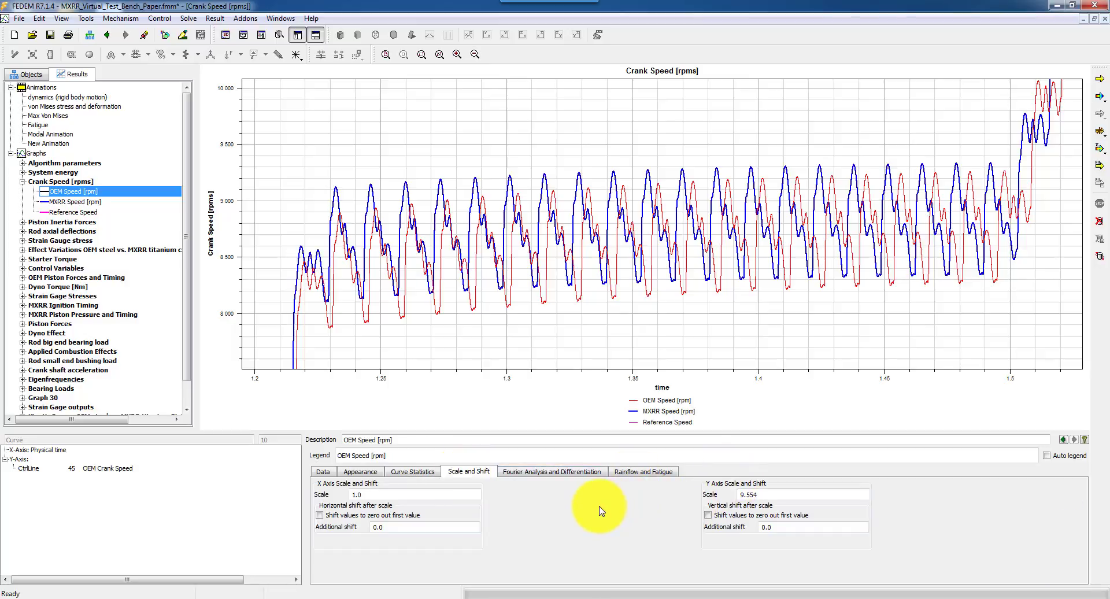
left_click(524, 472)
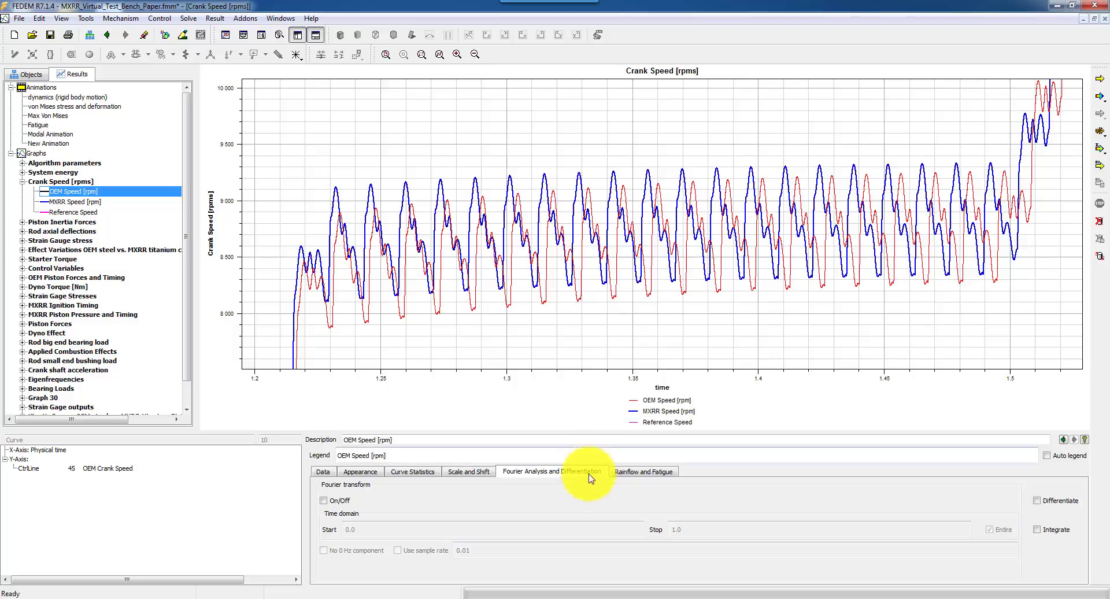
left_click(630, 473)
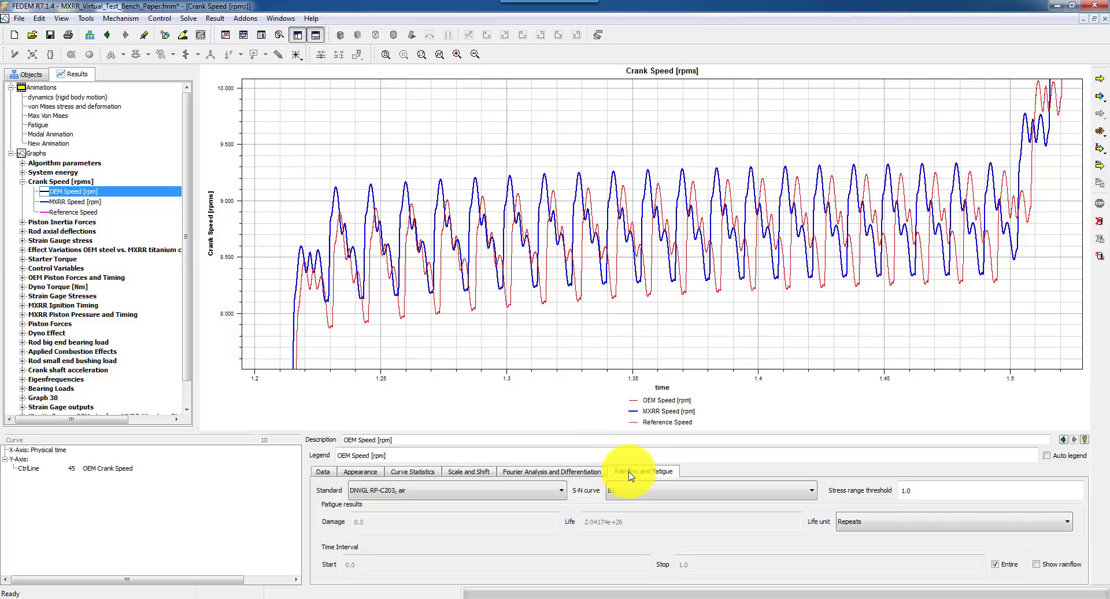
left_click(552, 472)
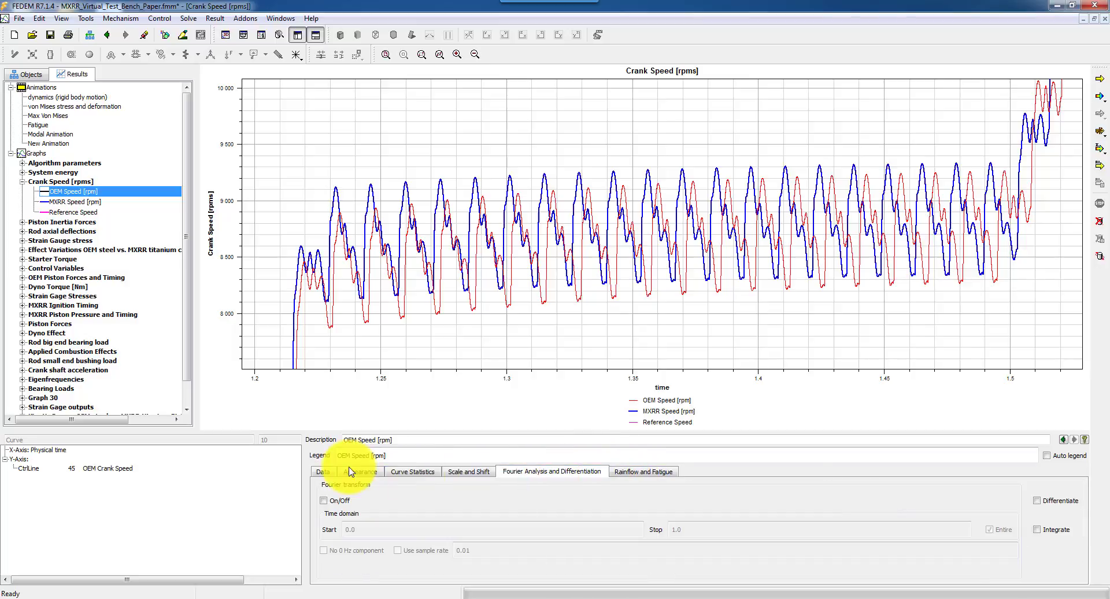
left_click(322, 473)
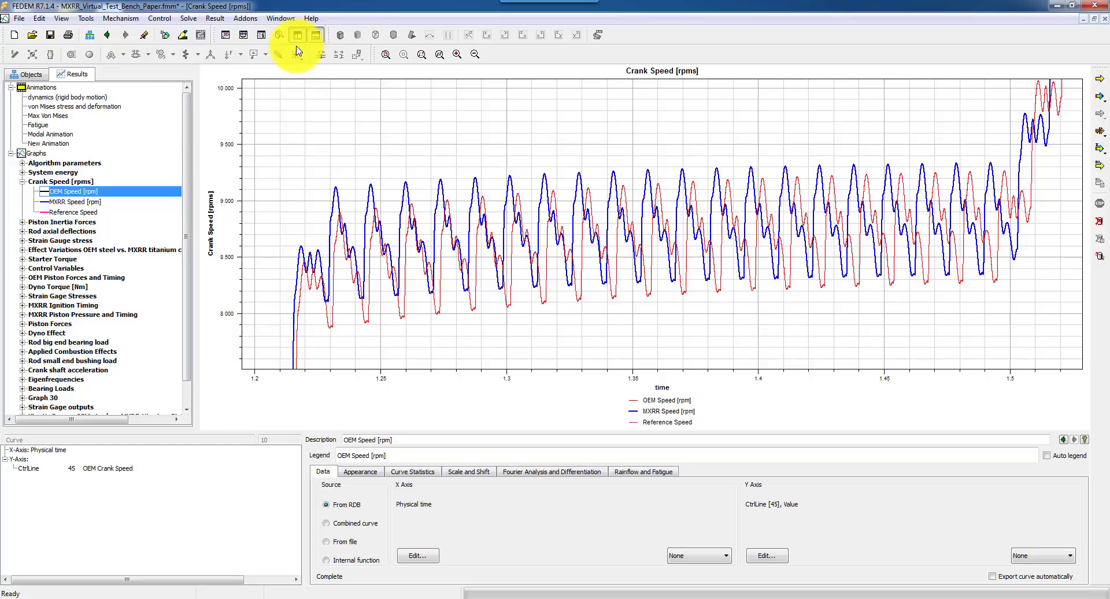
Tile the Crank Speed [rpms] graph and the Modeler window side by side and make the Modeler active.
left_click(281, 19)
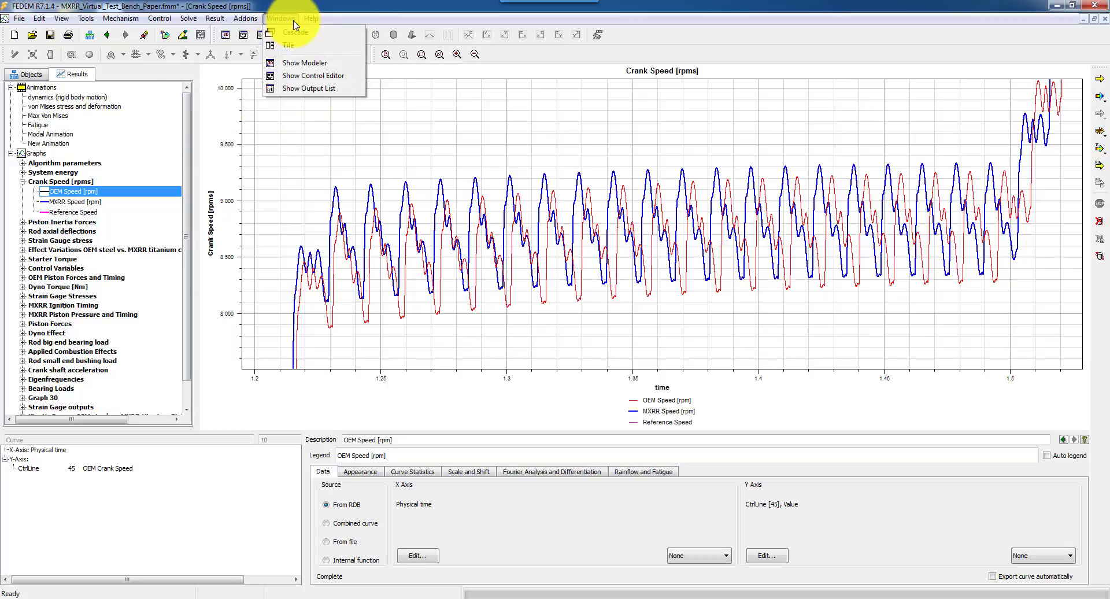
left_click(290, 46)
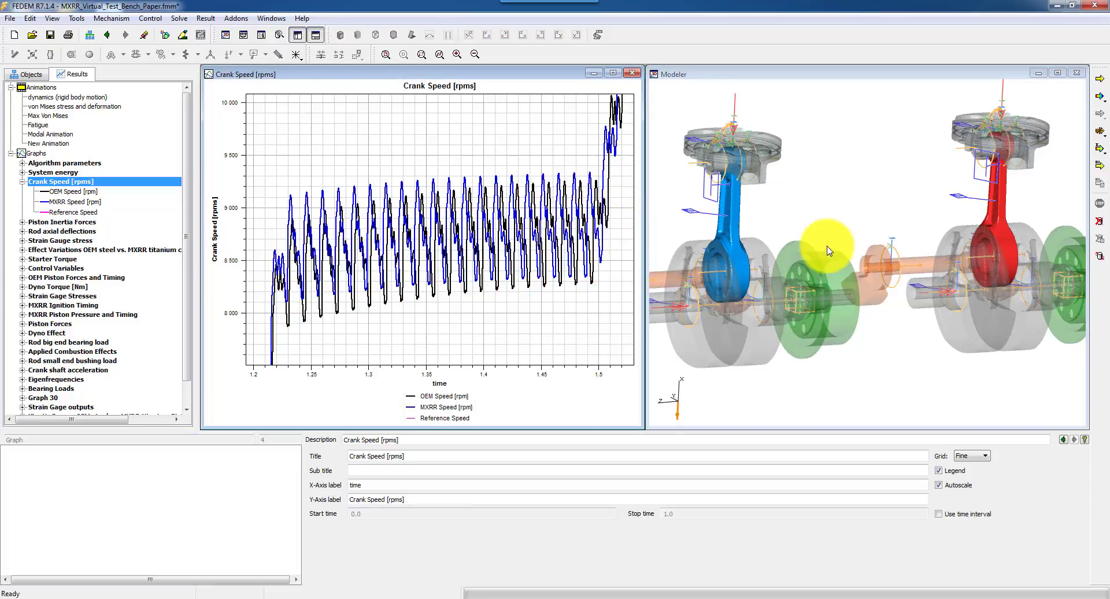
left_click(837, 202)
Inspect the properties of the crankshaft below the blue connecting rod and of the Starter MXRR torque acting on it.
middle_click_drag(798, 286, 809, 290)
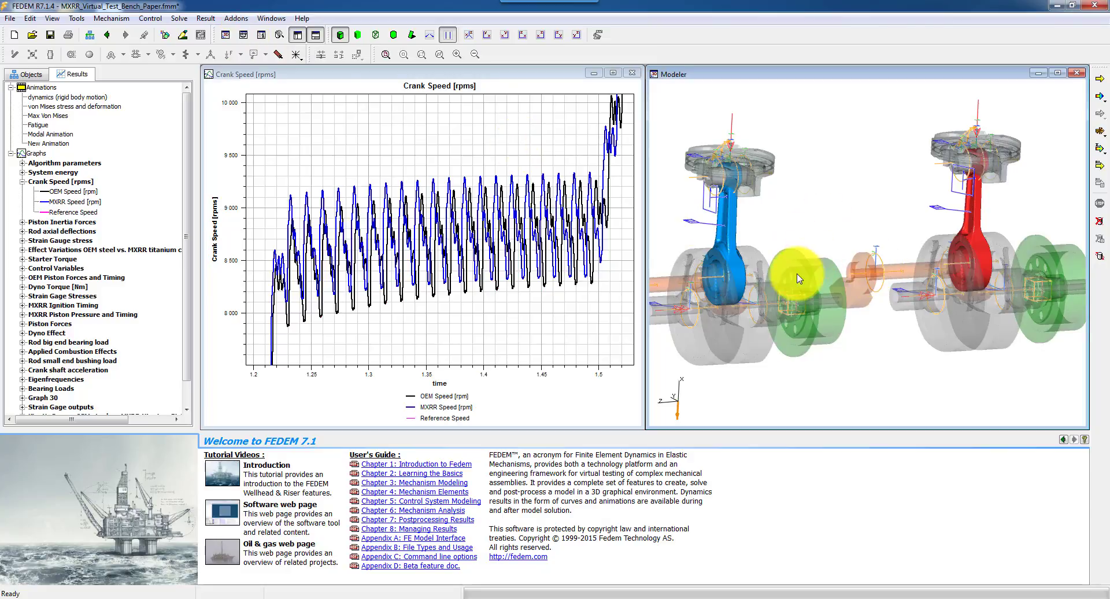
scroll(801, 280, "down", 3)
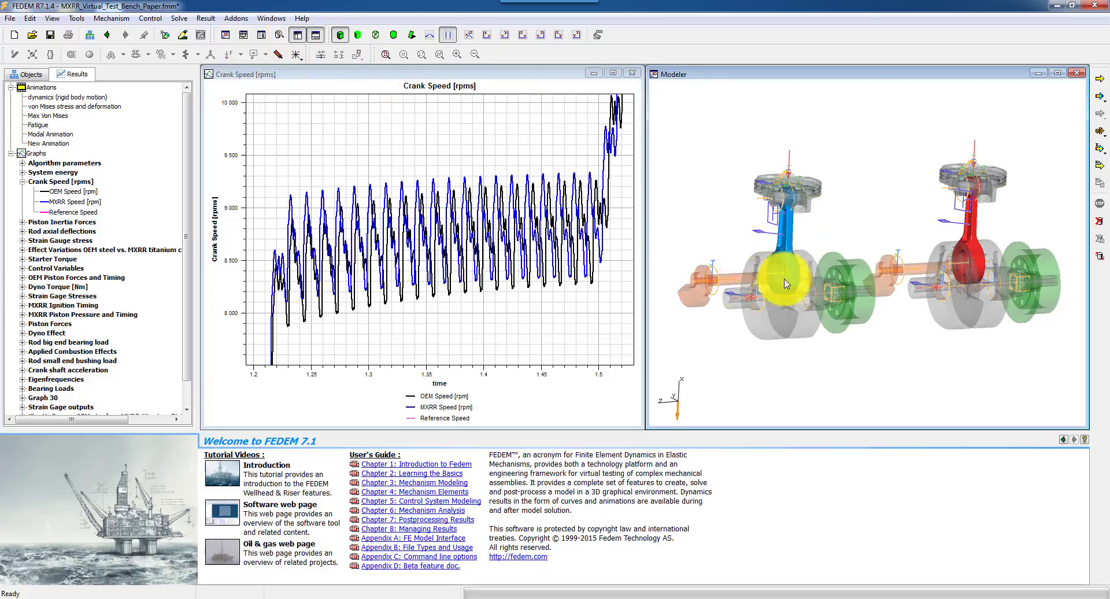
scroll(758, 307, "up", 8)
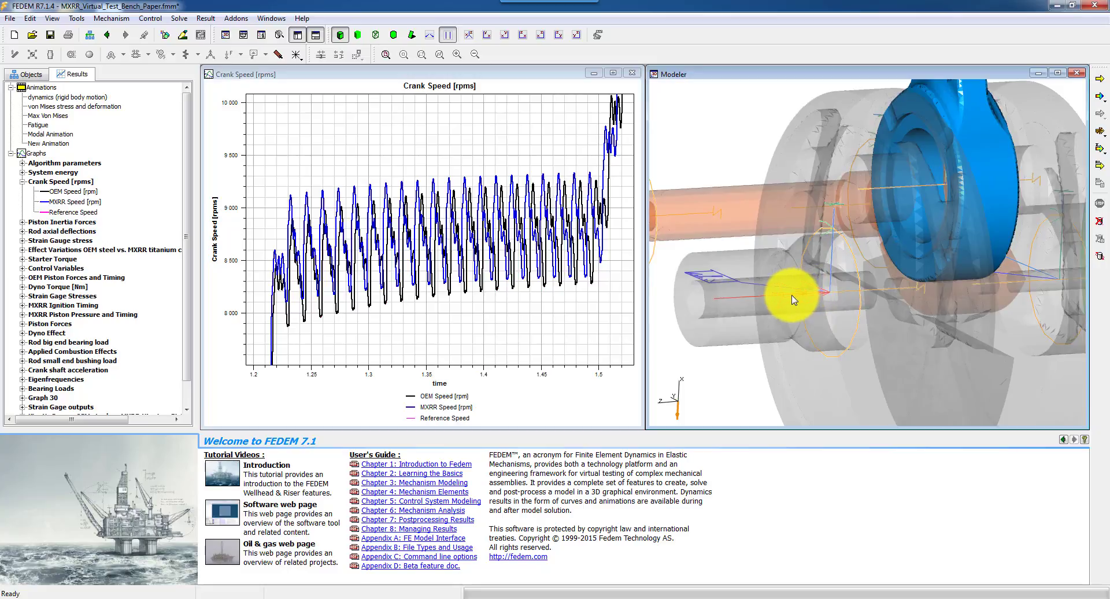
left_click(792, 299)
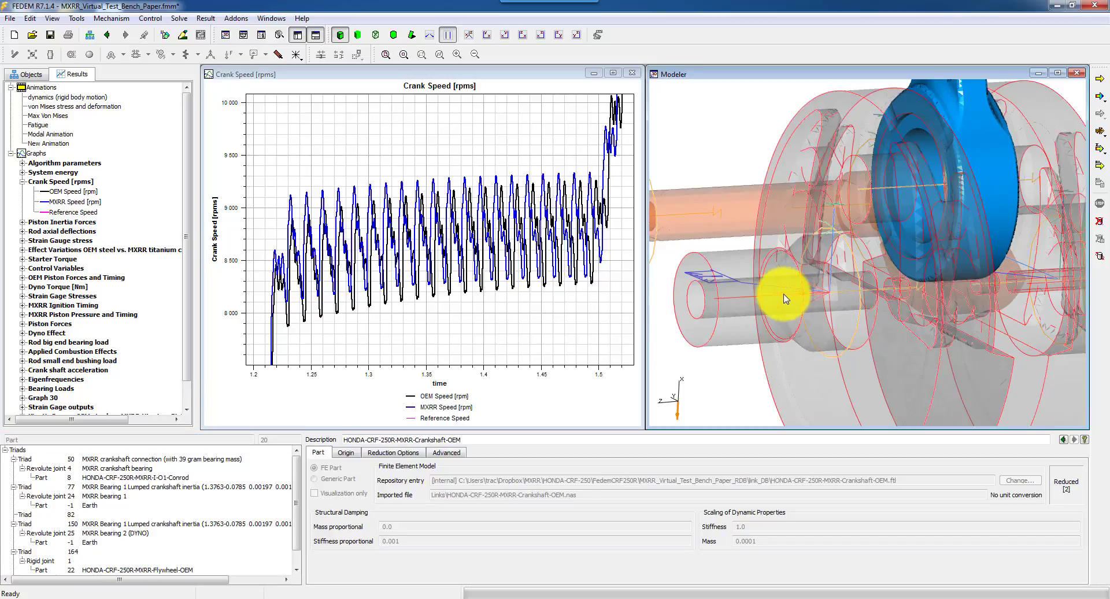
left_click(786, 299)
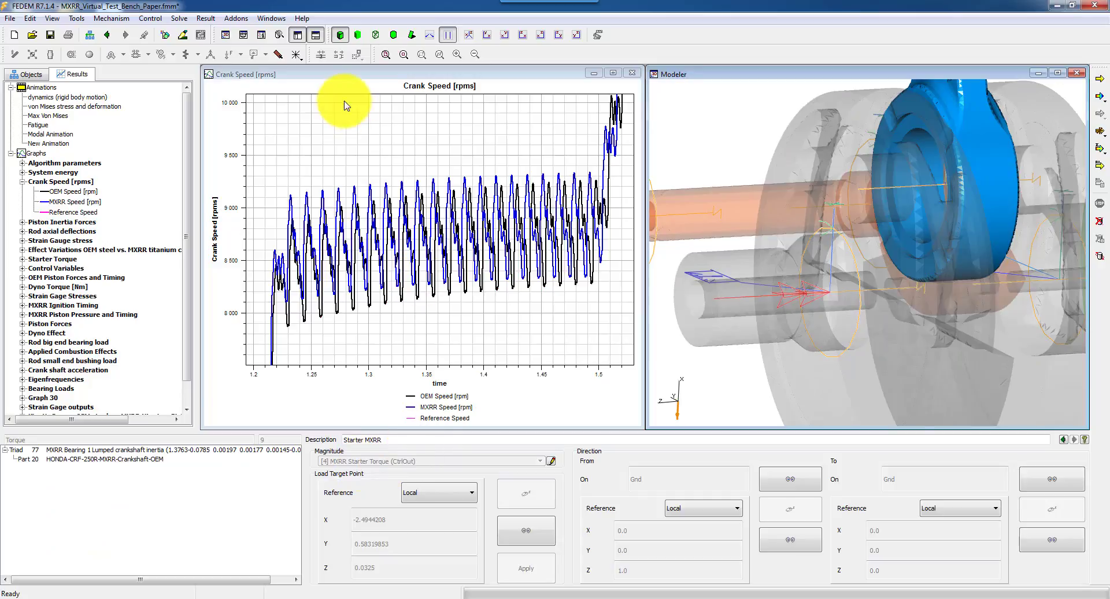
Show the Control Editor and maximize its window.
left_click(244, 38)
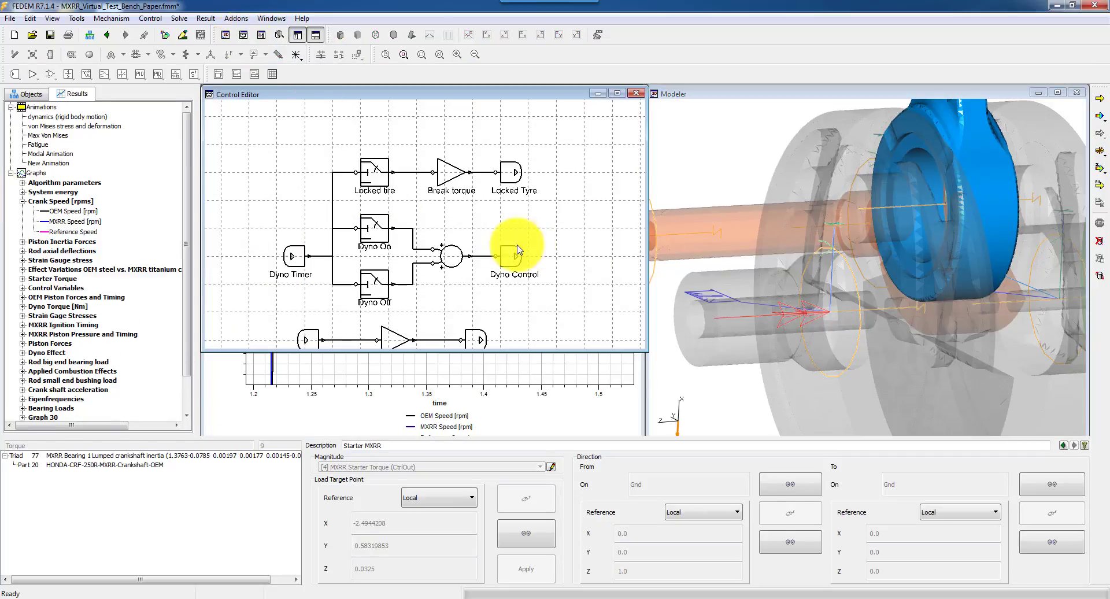
left_click(616, 93)
left_click(722, 378)
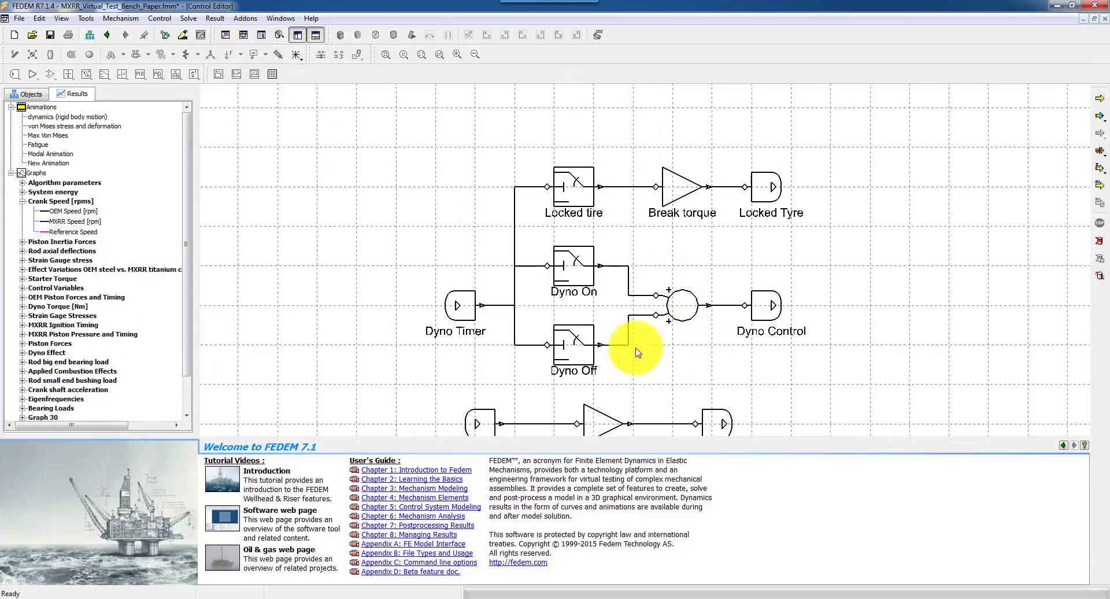
Examine the control system diagrams from the dyno and piston mass blocks down to the OEM and MXRR starter torque loops.
scroll(640, 356, "down", 10)
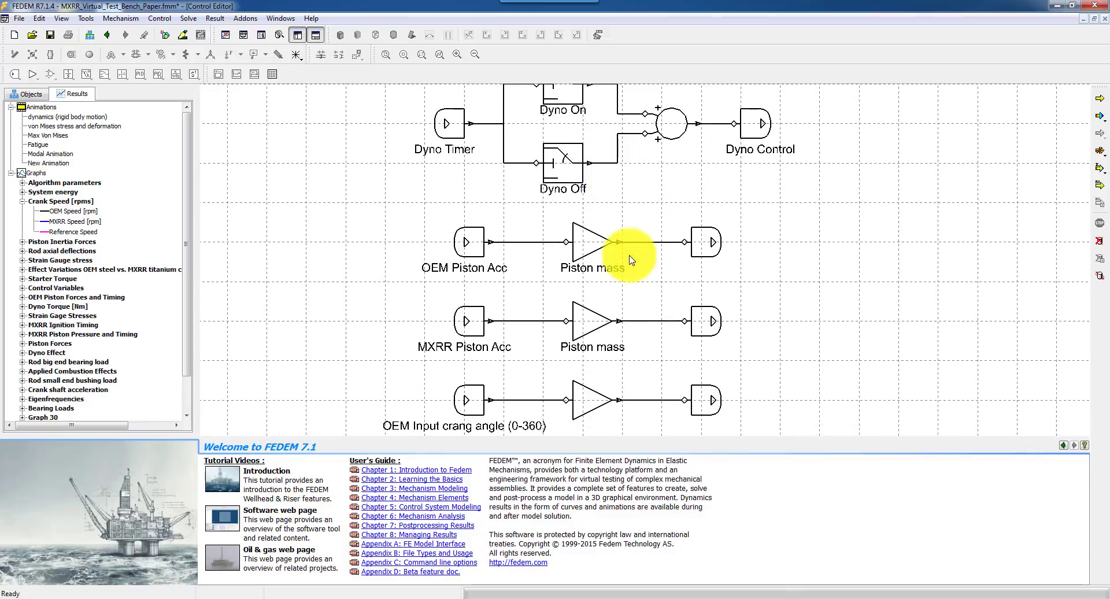
scroll(646, 339, "down", 10)
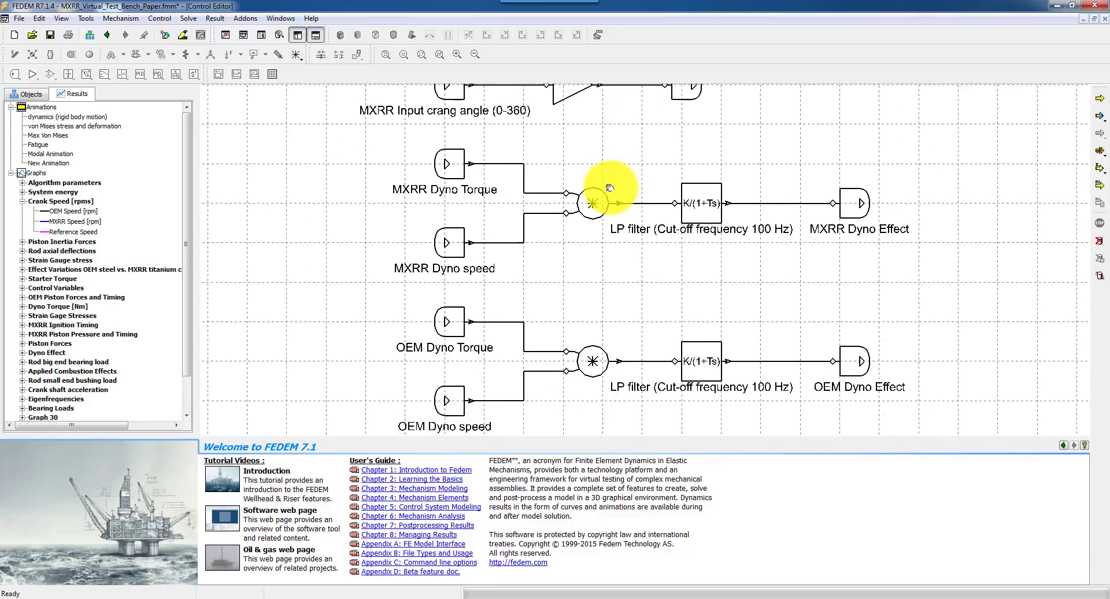
scroll(638, 254, "down", 2)
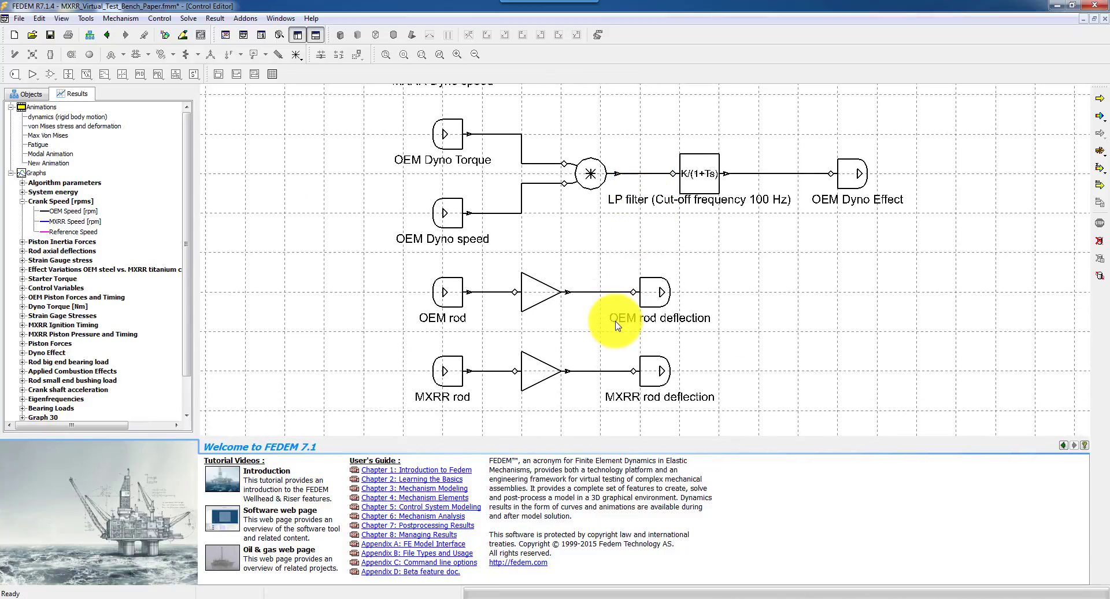
scroll(583, 300, "down", 5)
scroll(601, 243, "down", 5)
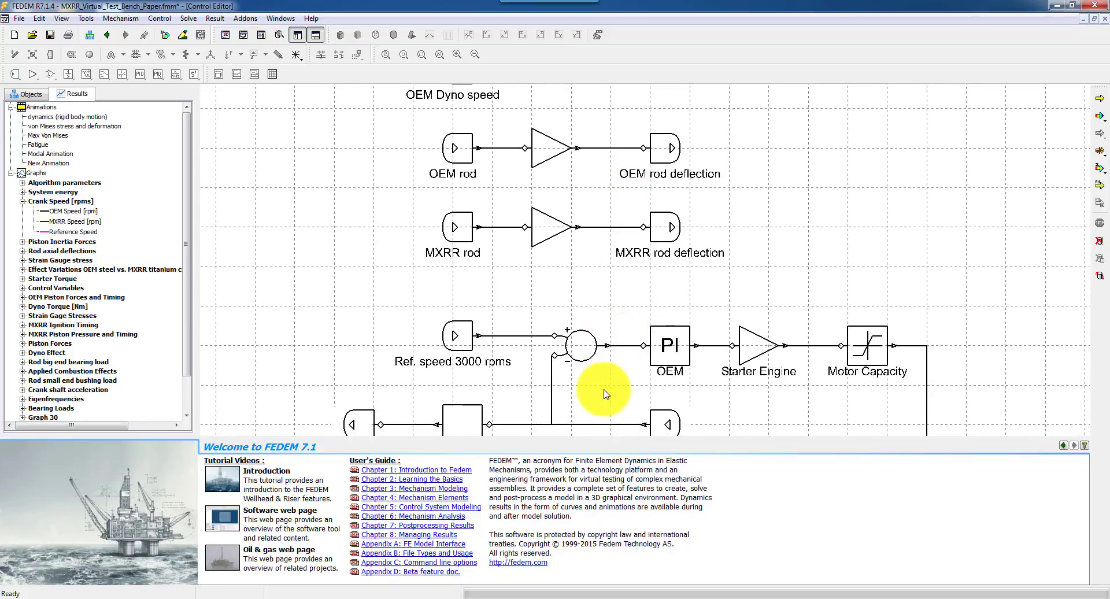
scroll(587, 346, "down", 5)
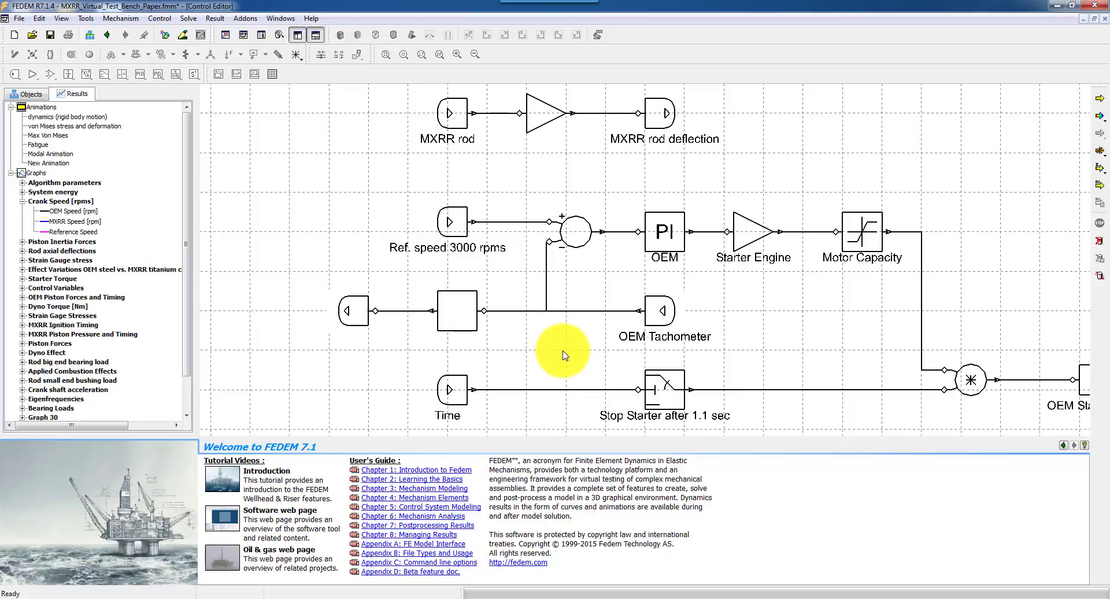
scroll(565, 370, "down", 5)
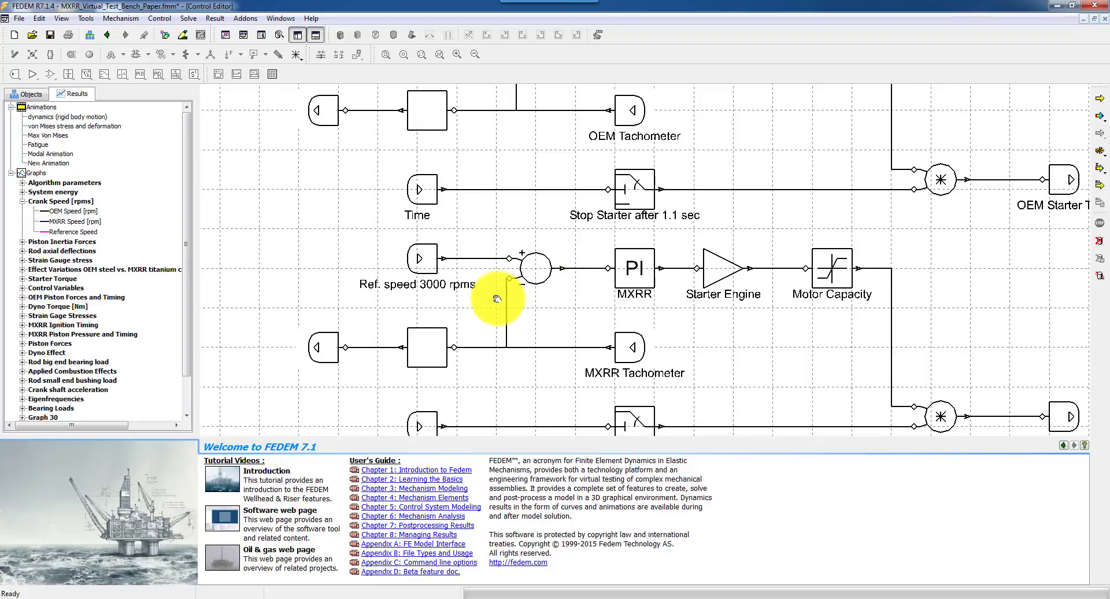
scroll(495, 296, "down", 1)
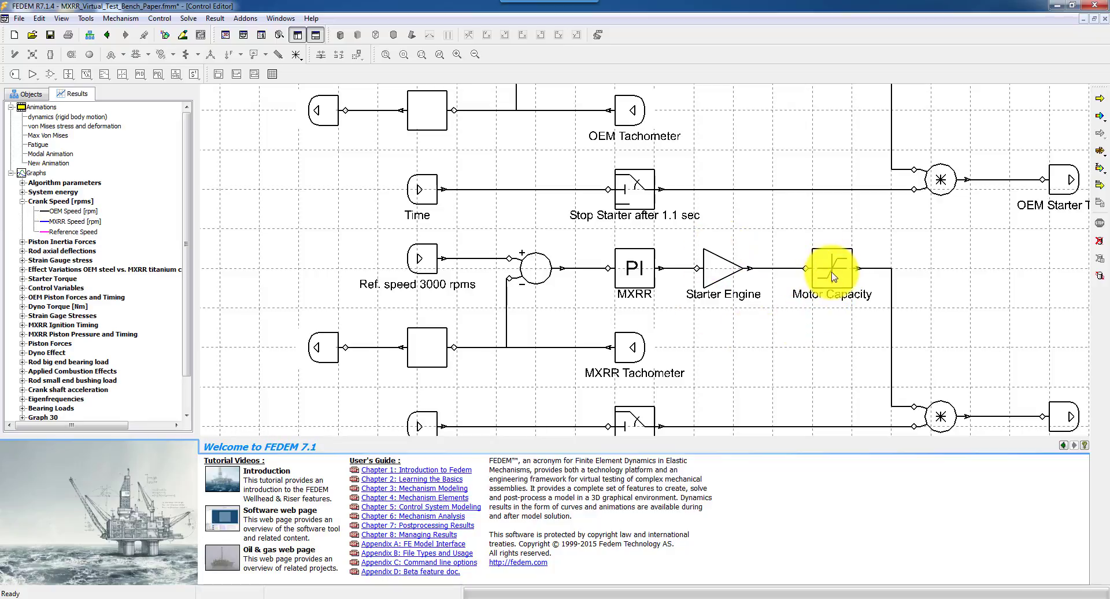
scroll(751, 355, "down", 3)
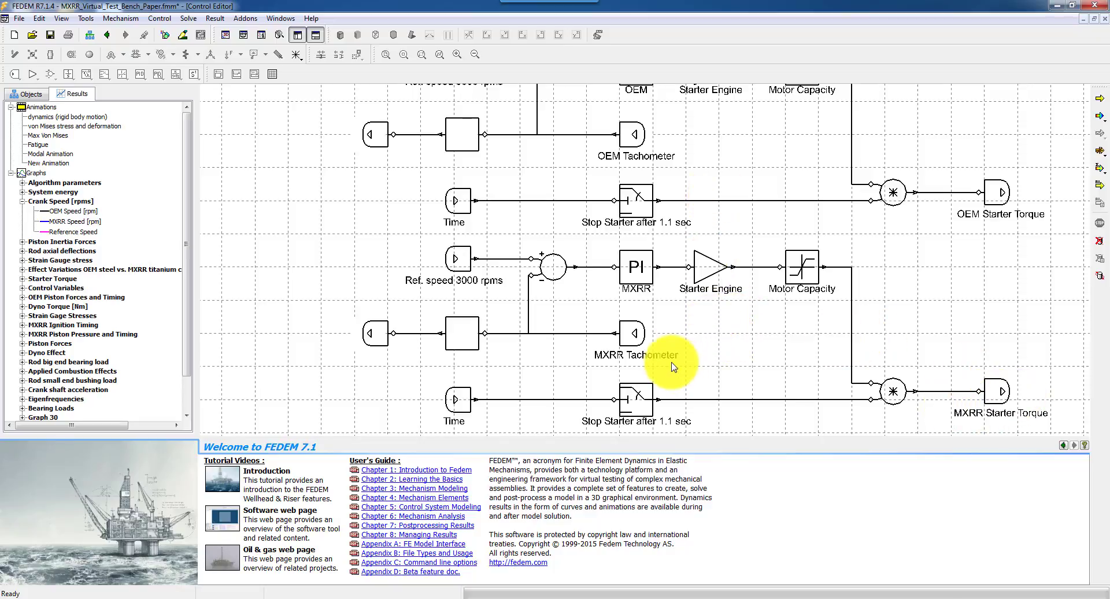
scroll(659, 373, "down", 2)
scroll(643, 277, "up", 1)
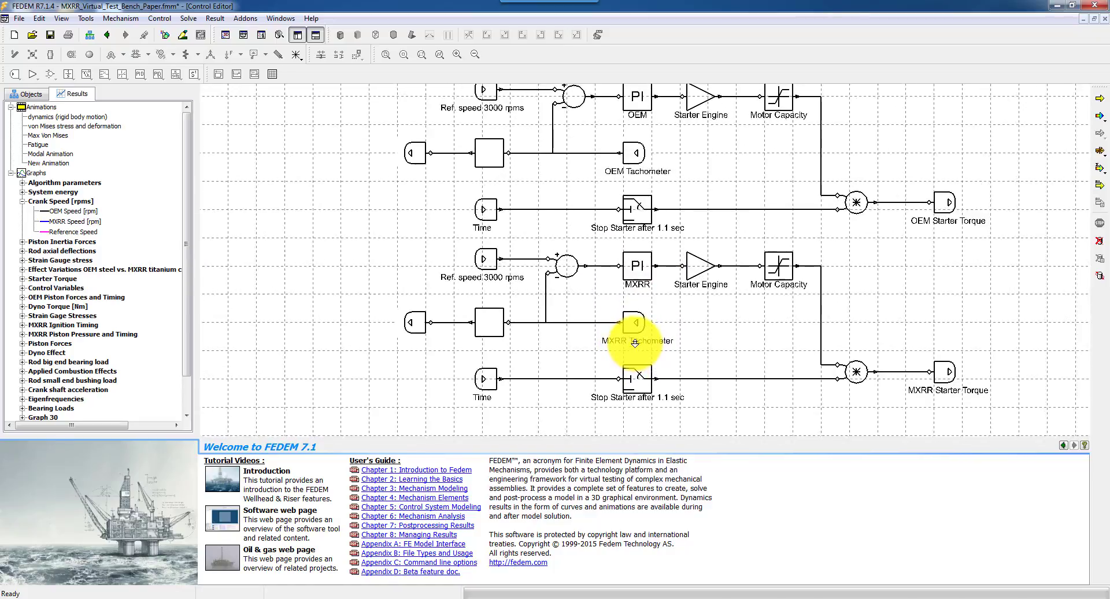
Tile the Control Editor, Crank Speed [rpms] graph and Modeler windows, and view the starter control loops at different magnifications.
left_click(280, 17)
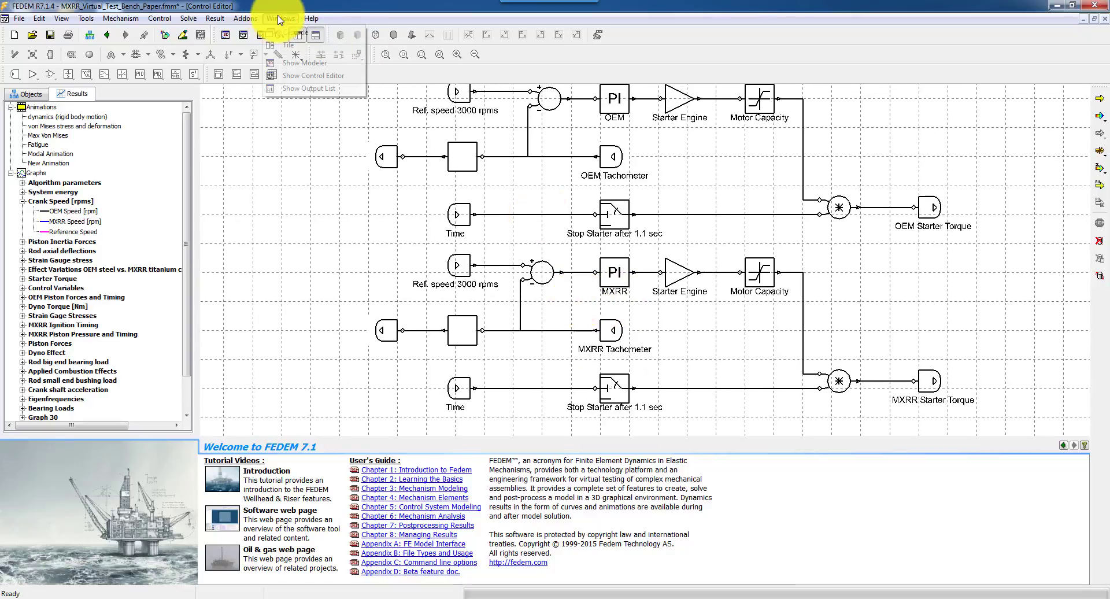
left_click(288, 44)
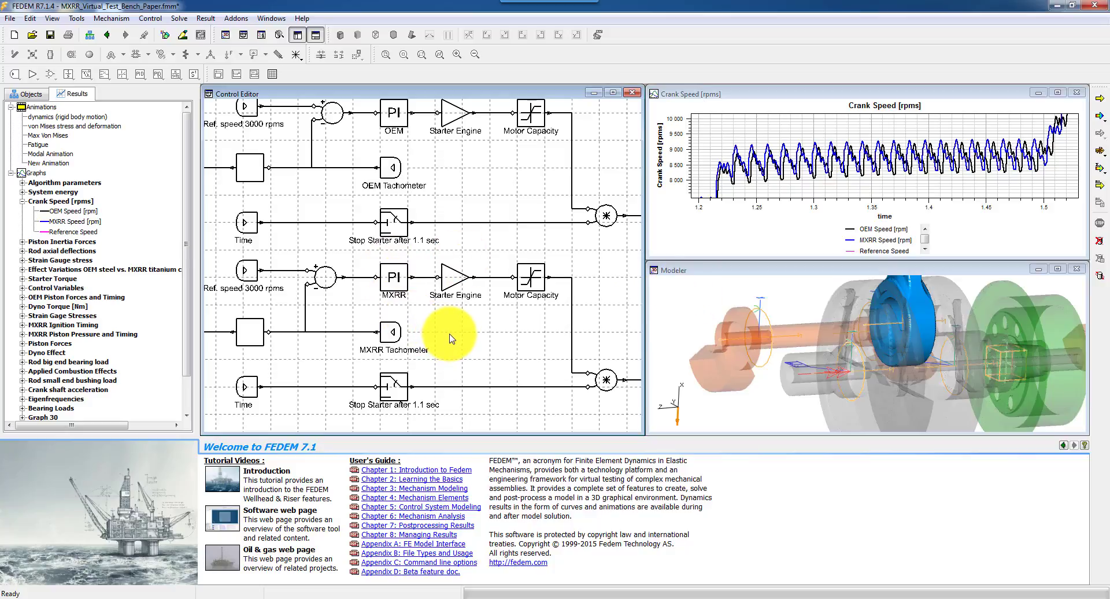
scroll(453, 343, "down", 3)
scroll(434, 272, "up", 3)
scroll(453, 366, "down", 3)
scroll(445, 297, "up", 3)
scroll(458, 278, "up", 3)
scroll(458, 354, "down", 4)
scroll(456, 223, "up", 2)
scroll(448, 228, "down", 3)
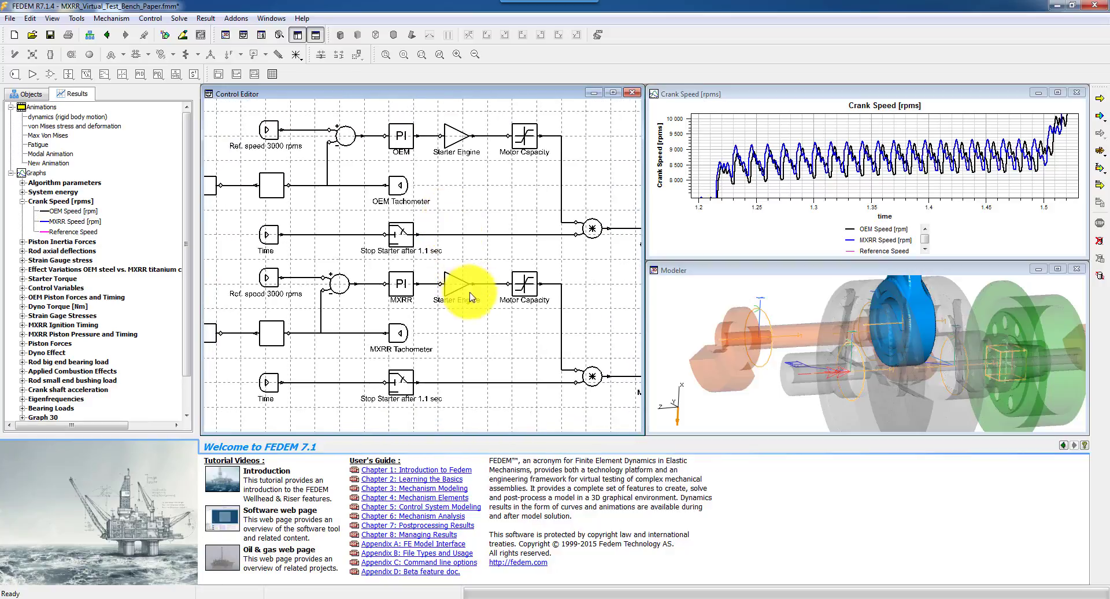
scroll(460, 293, "up", 1)
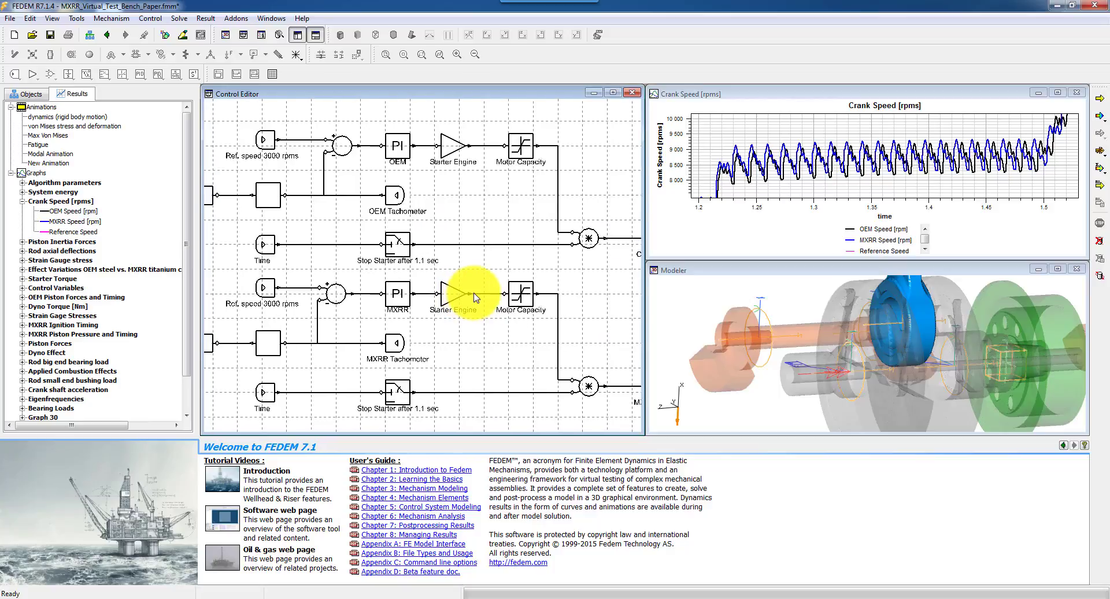
Maximize the Modeler window and frame both connecting rod assemblies completely.
left_click(1058, 273)
left_click(1057, 270)
scroll(500, 299, "up", 3)
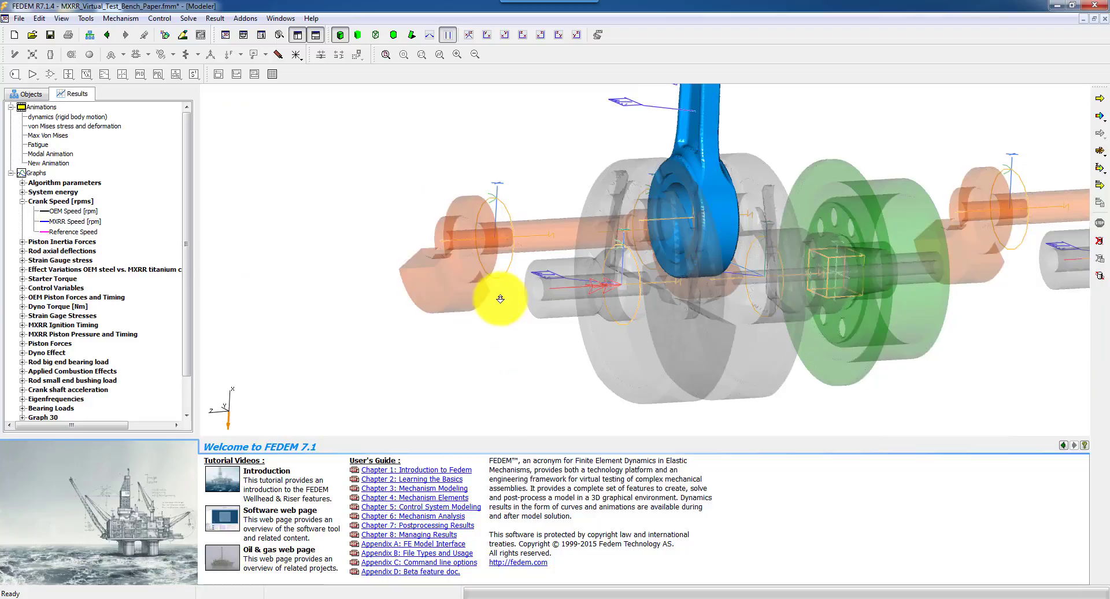
scroll(500, 299, "down", 3)
scroll(497, 289, "down", 2)
middle_click_drag(506, 301, 525, 278)
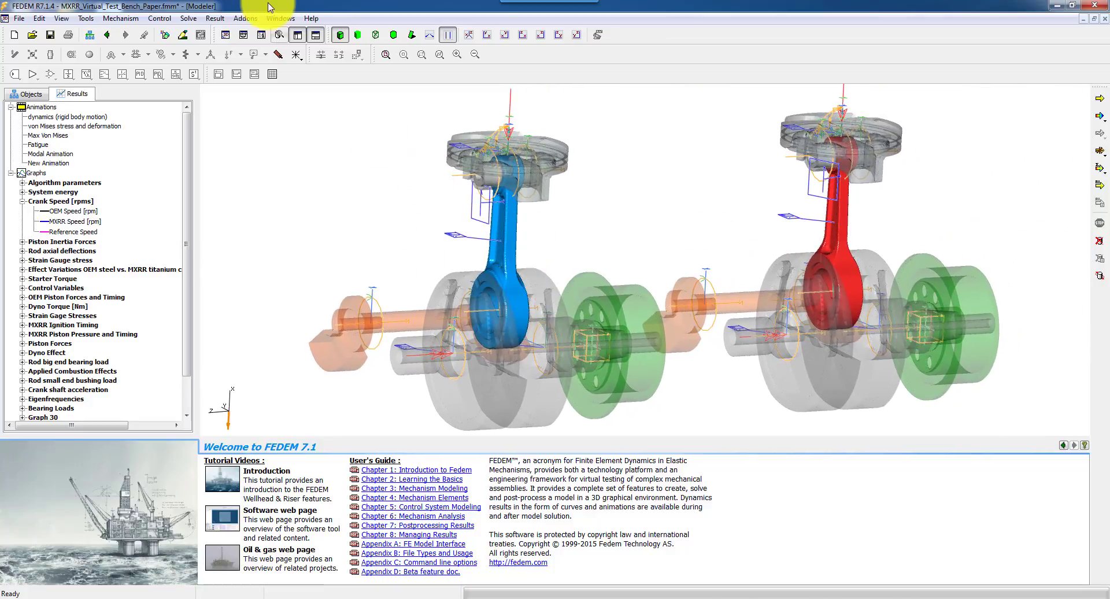
Set the Lines level of detail of the blue connecting rod's appearance to Surface.
left_click(184, 36)
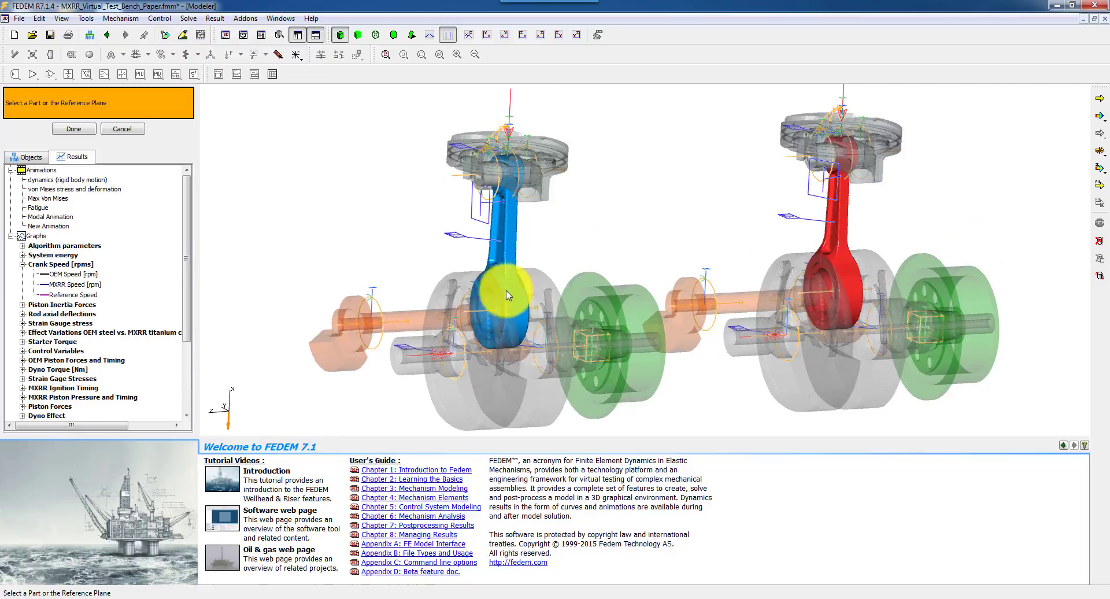
left_click(509, 247)
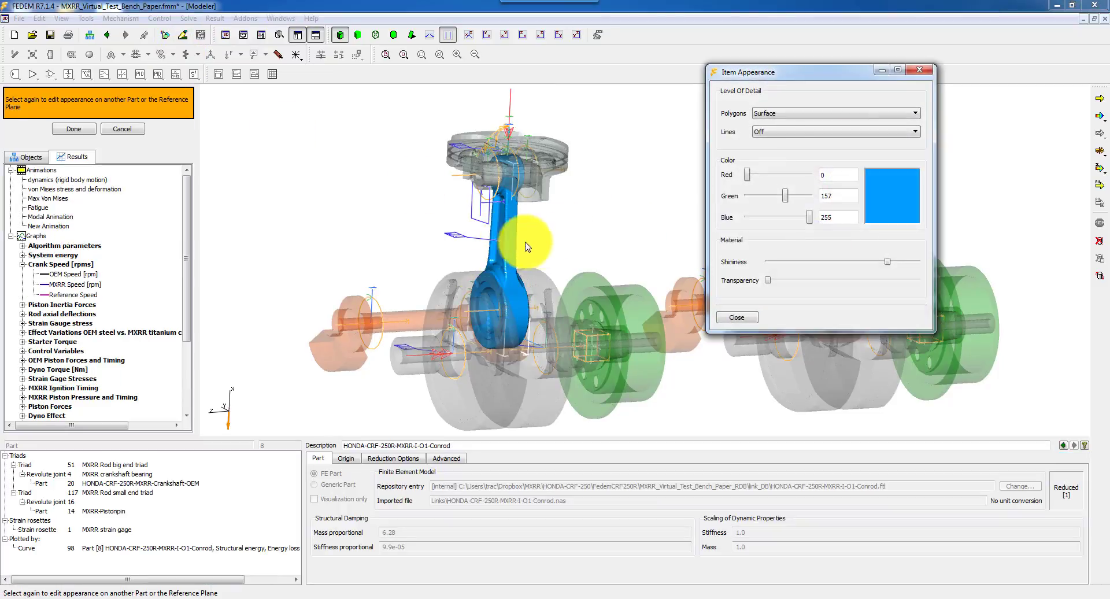
left_click(766, 133)
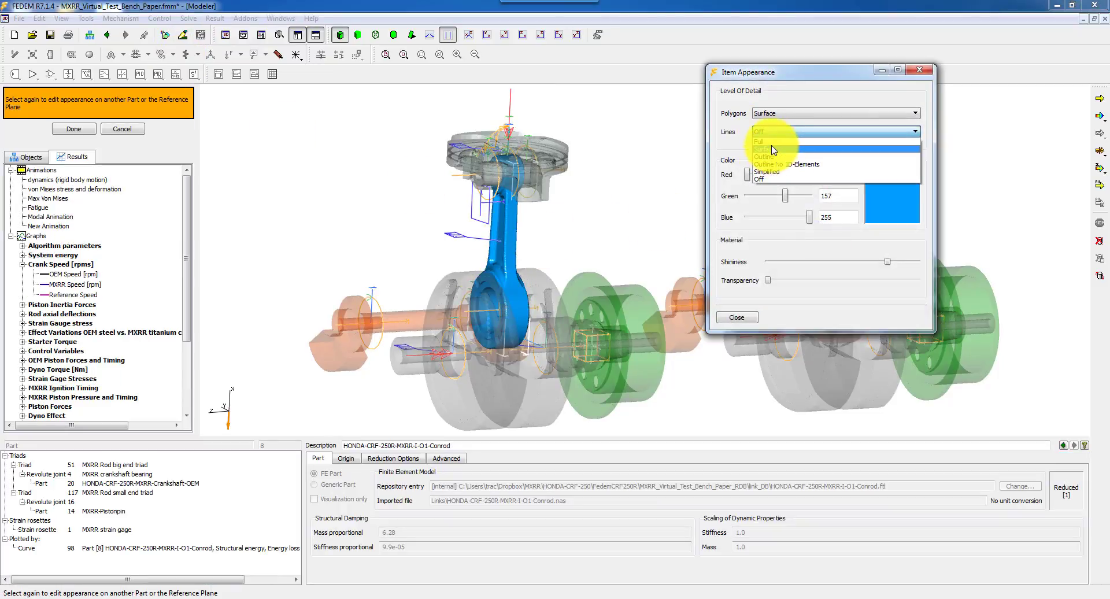
left_click(773, 149)
Inspect the element mesh on the blue connecting rod's shank up close and close its appearance settings.
middle_click_drag(504, 238, 552, 264)
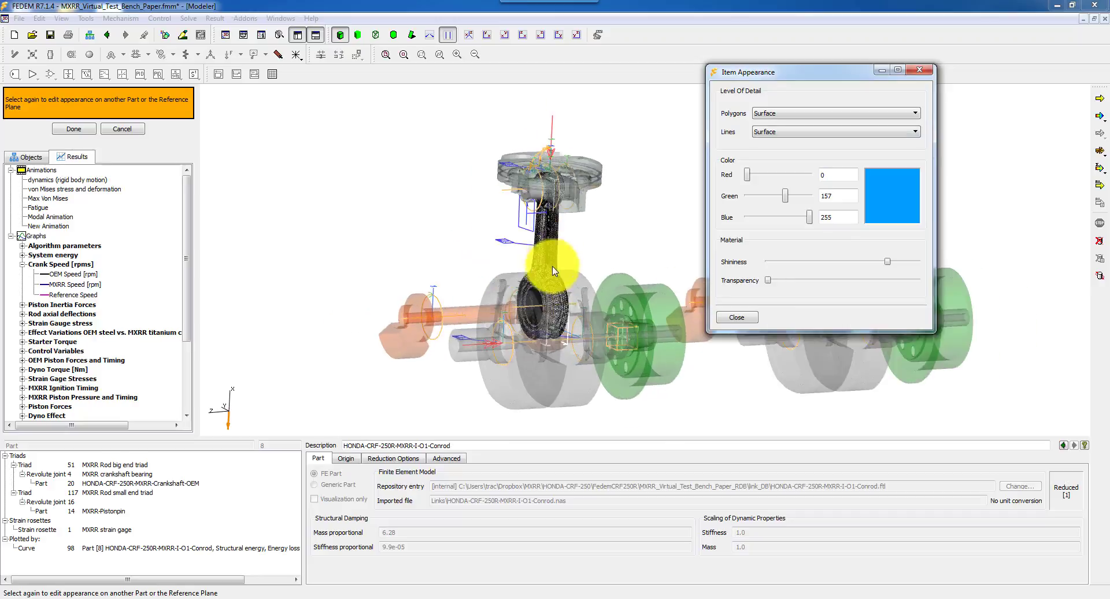
scroll(552, 264, "up", 8)
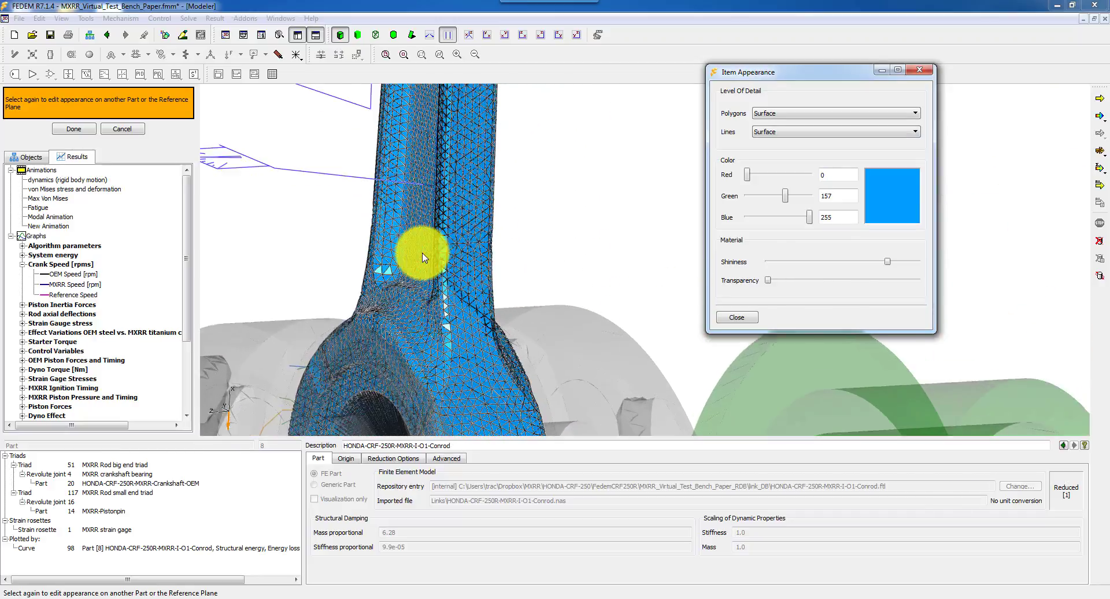
scroll(417, 249, "up", 6)
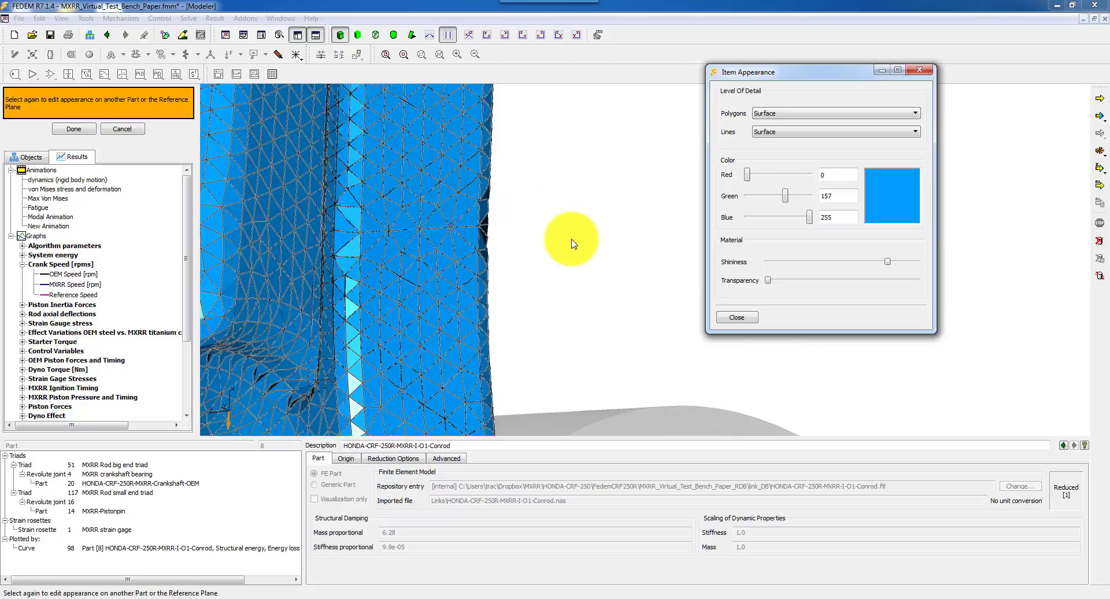
left_click(735, 318)
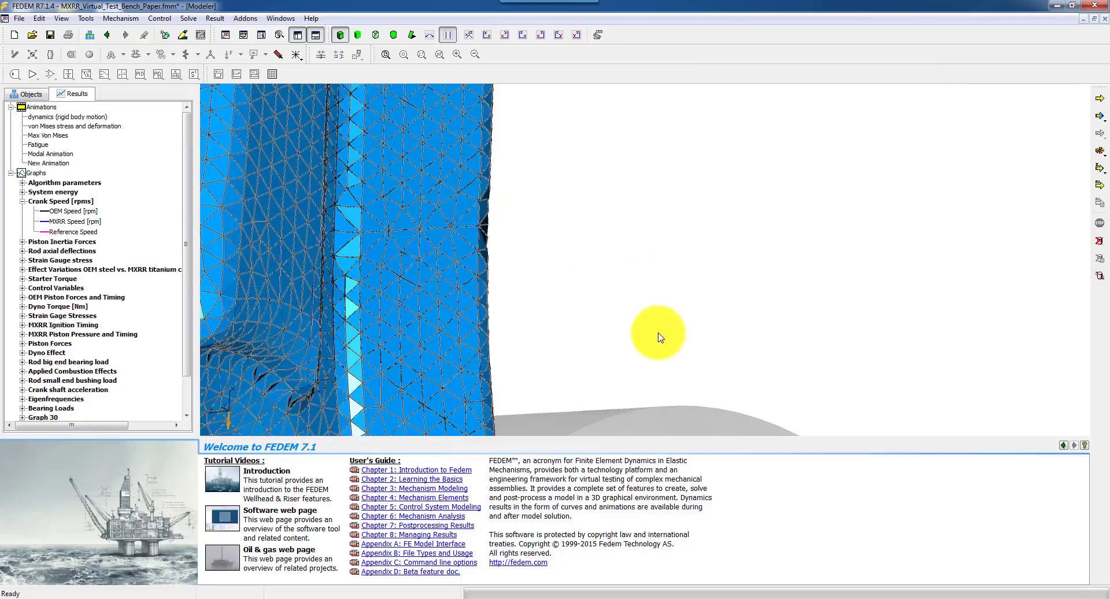
Frame both connecting rod assemblies again and open the appearance settings of the meshed connecting rod.
middle_click_drag(602, 322, 594, 255)
middle_click_drag(523, 277, 441, 275)
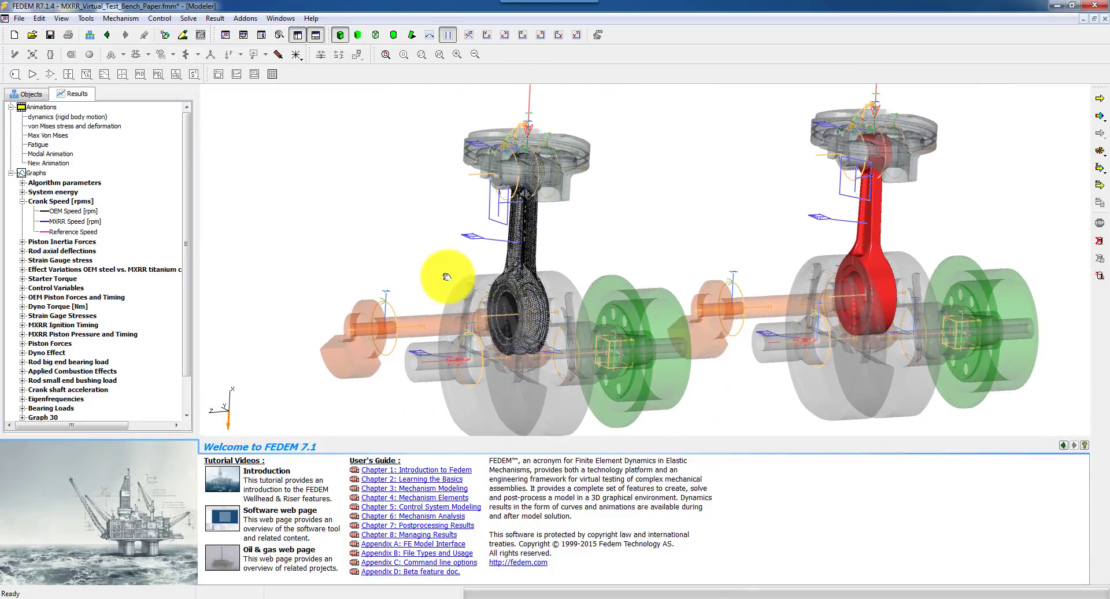
middle_click_drag(523, 331, 511, 307)
middle_click_drag(584, 326, 519, 305)
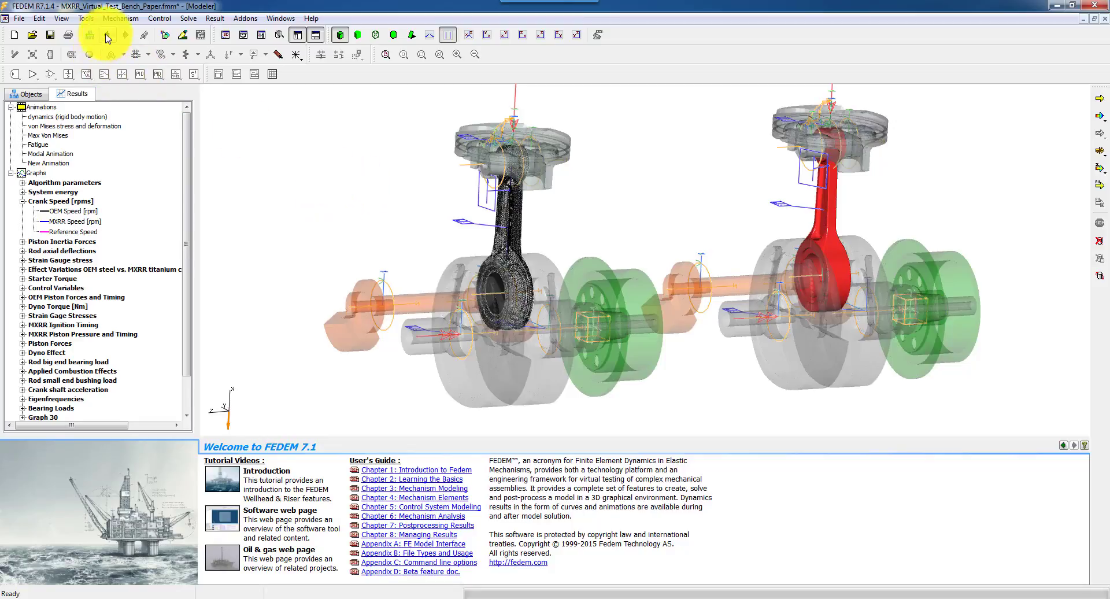
left_click(182, 36)
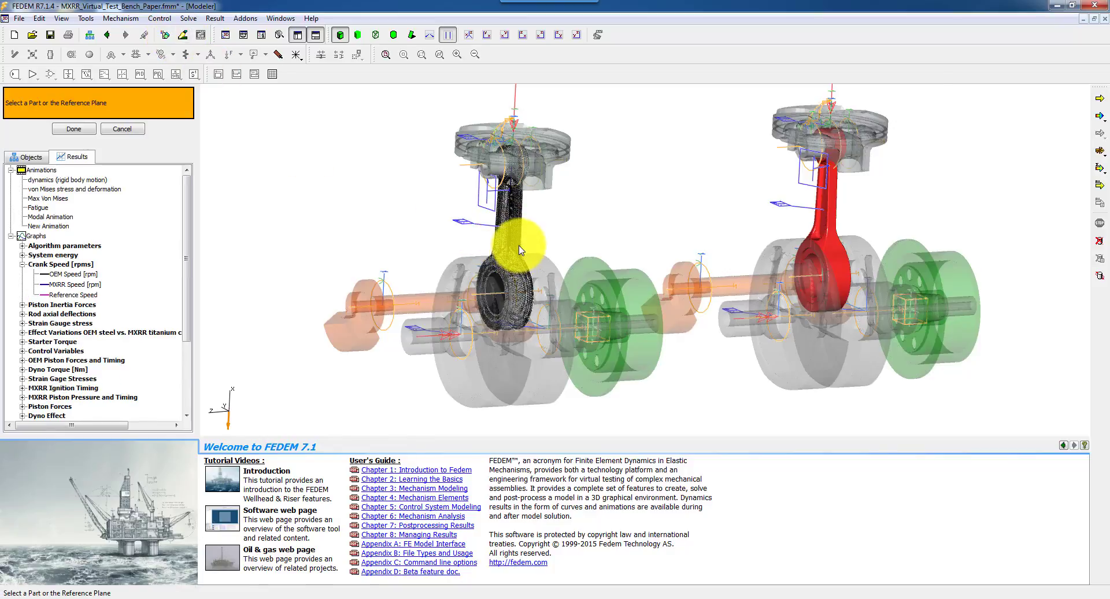
left_click(508, 240)
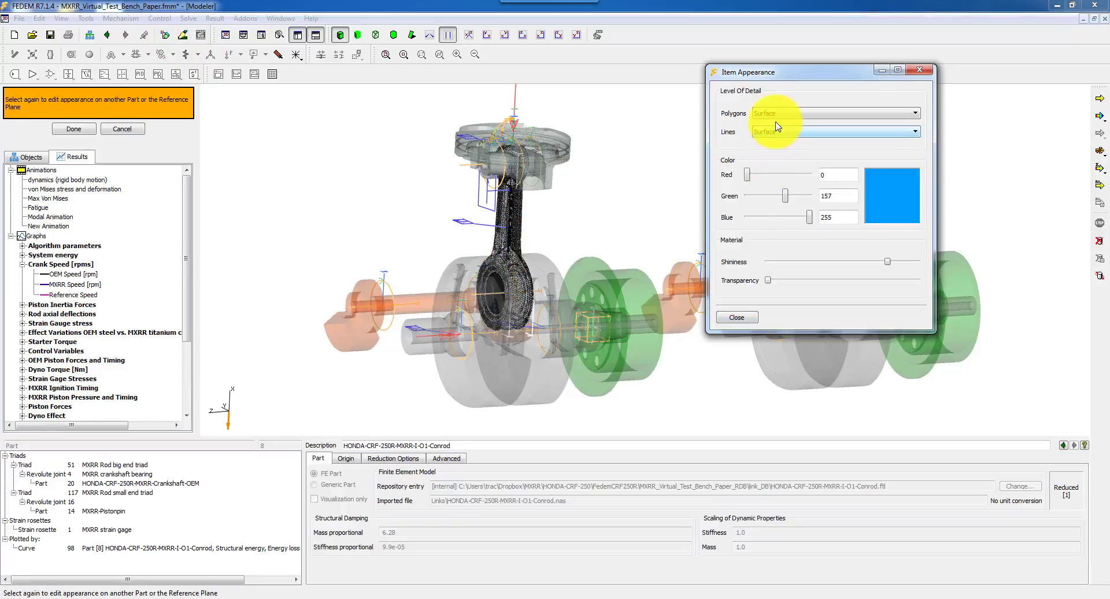